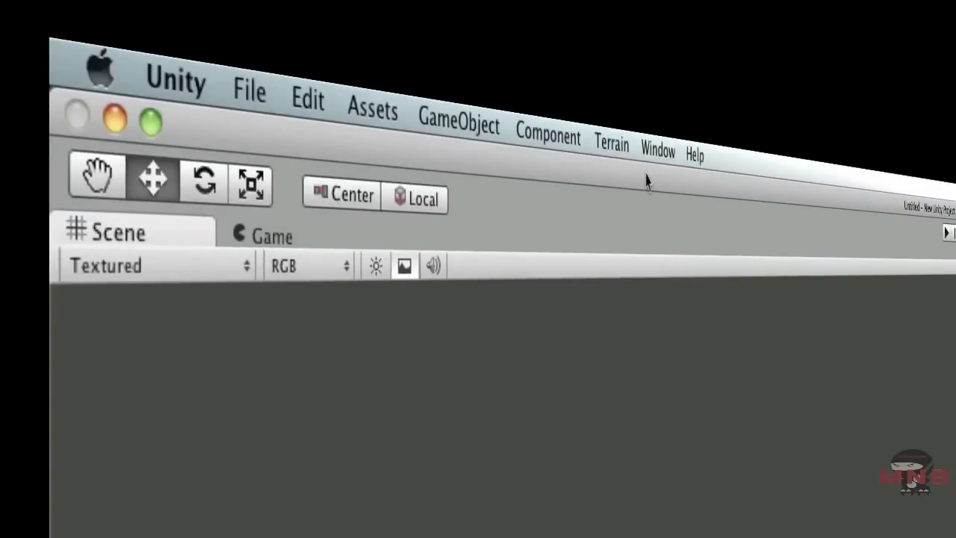
Create a new terrain in the empty scene and bring the whole of it into view
click(611, 142)
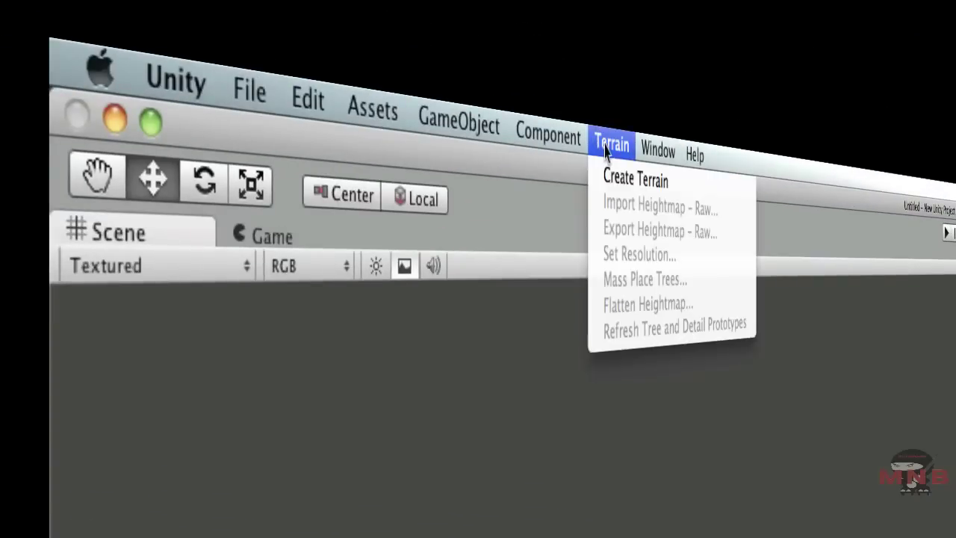
click(625, 174)
scroll(361, 191, down, 10)
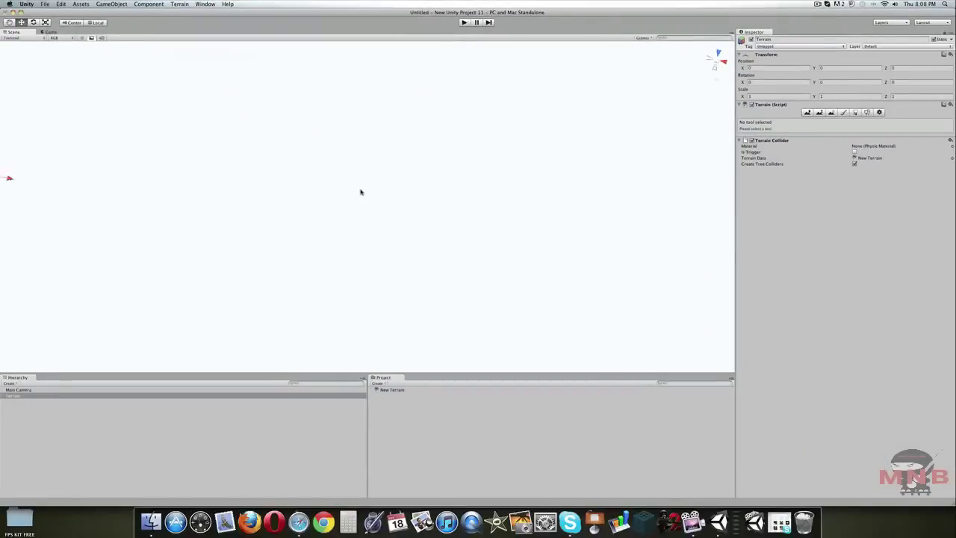
alt+drag(501, 230, 429, 176)
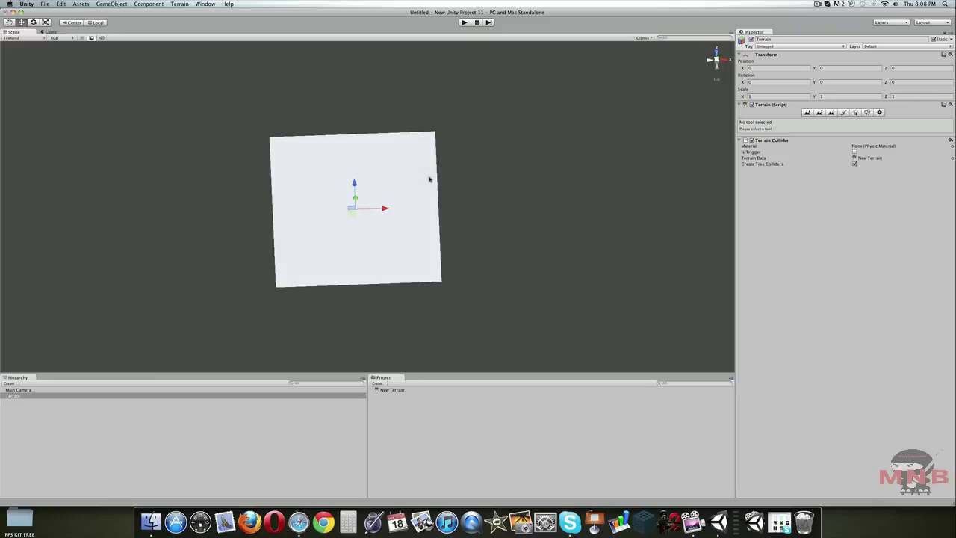
scroll(429, 173, up, 3)
scroll(423, 175, down, 1)
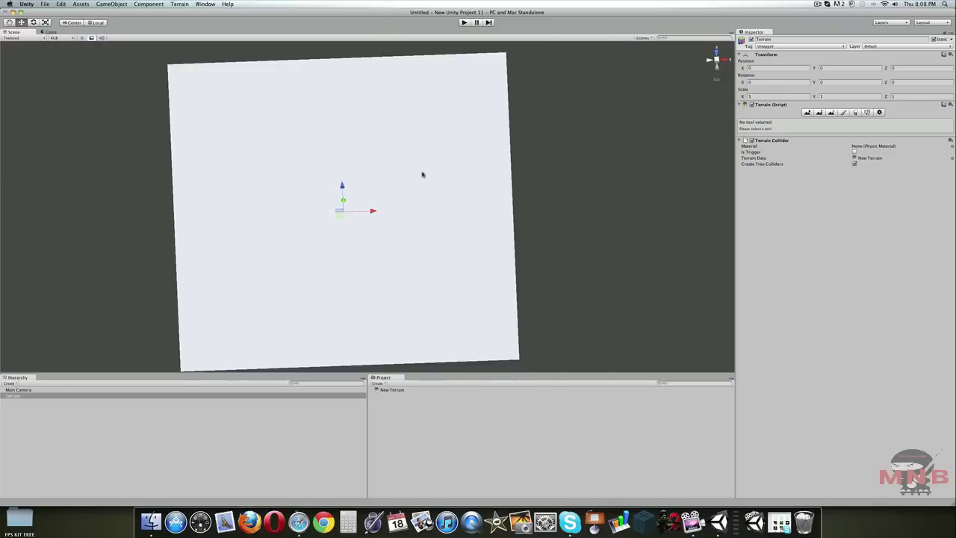
Import all items of the Character Controller package into the project
click(104, 4)
mouse_move(86, 3)
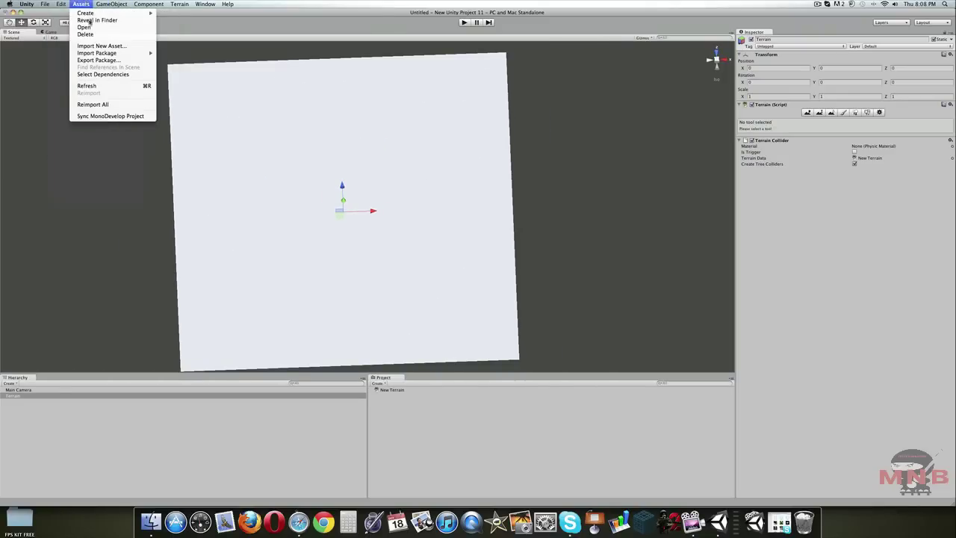
mouse_move(112, 53)
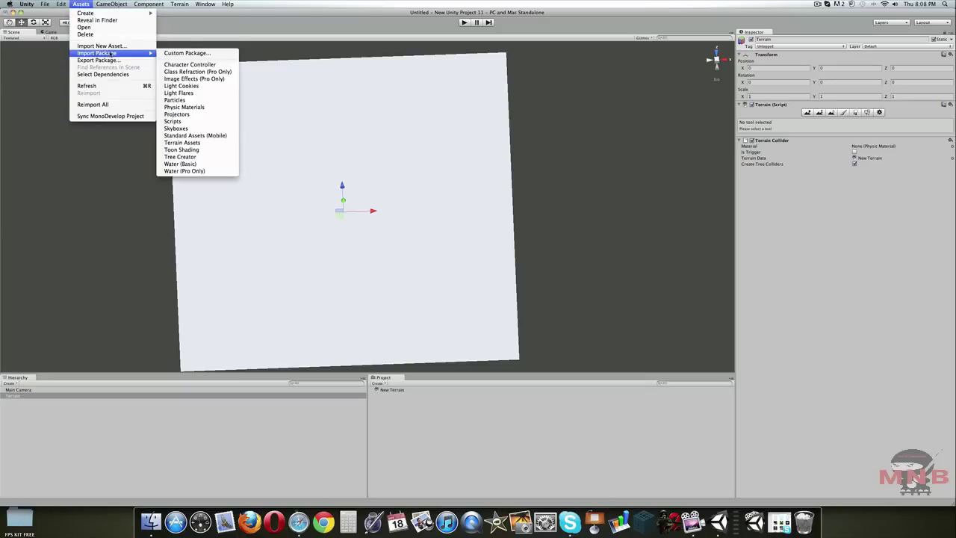
click(236, 108)
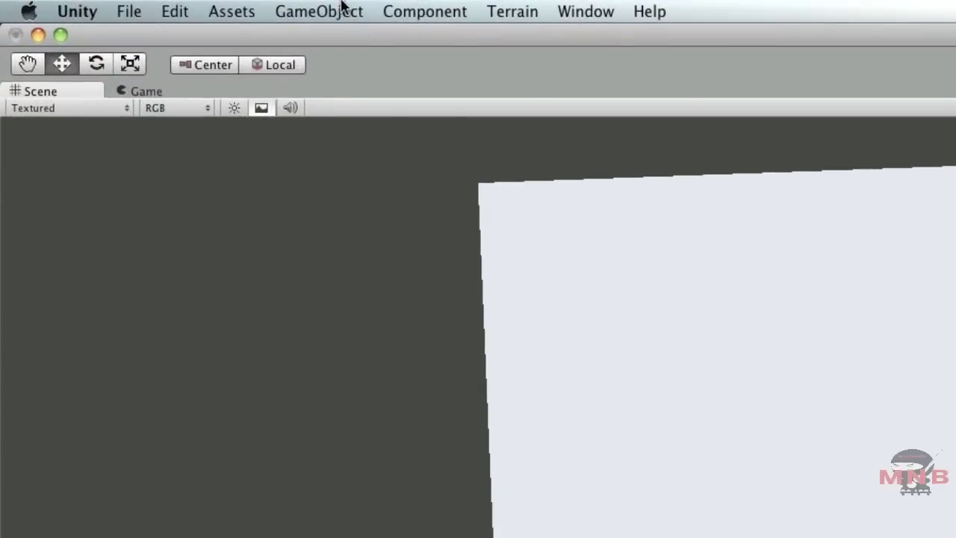
click(80, 4)
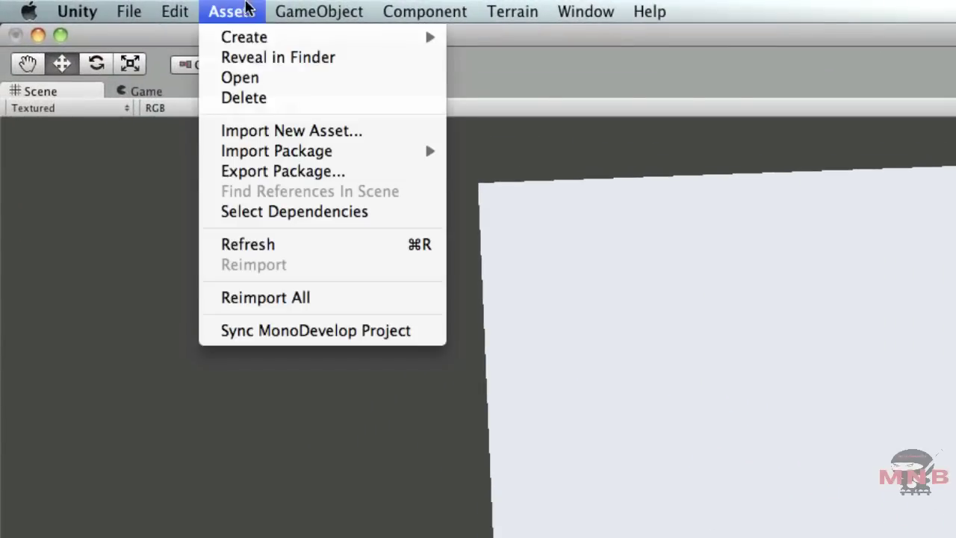
mouse_move(336, 155)
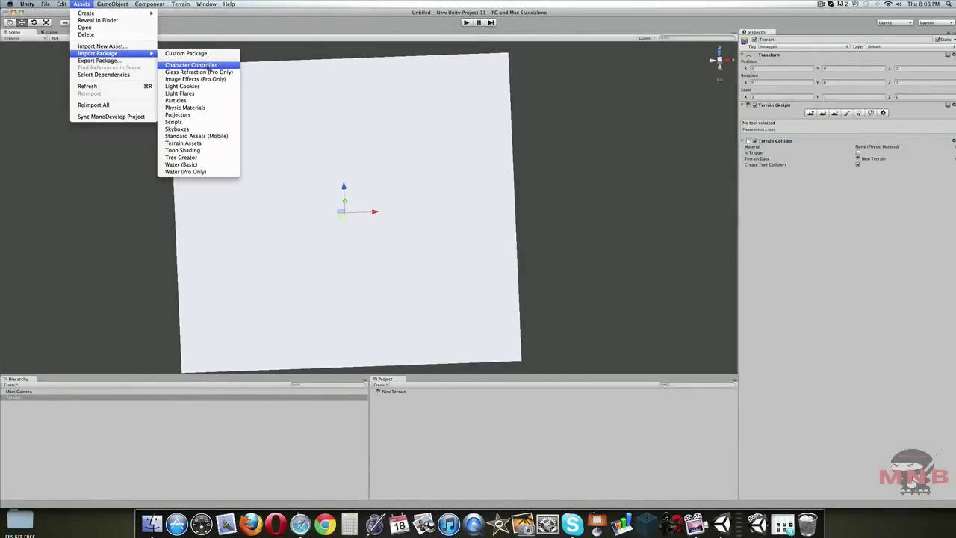
click(208, 68)
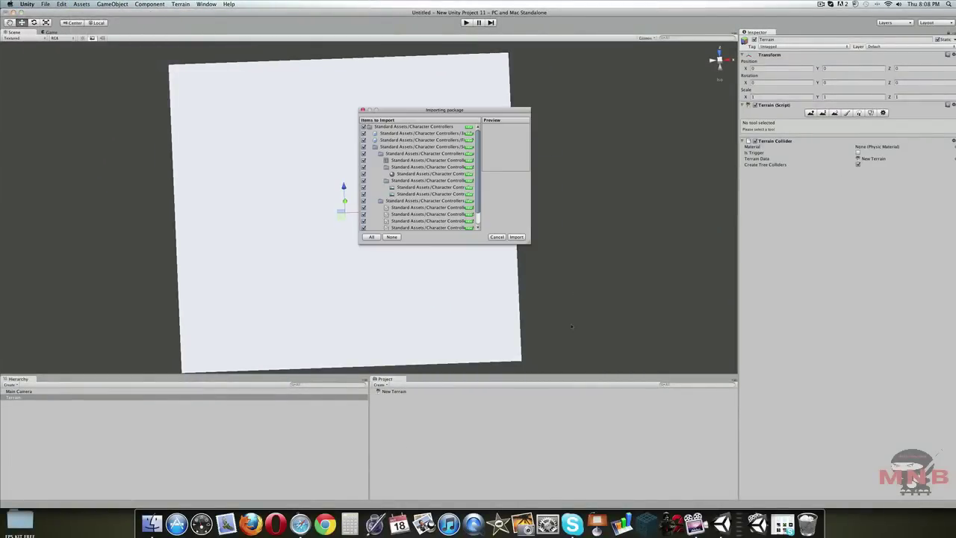
click(516, 237)
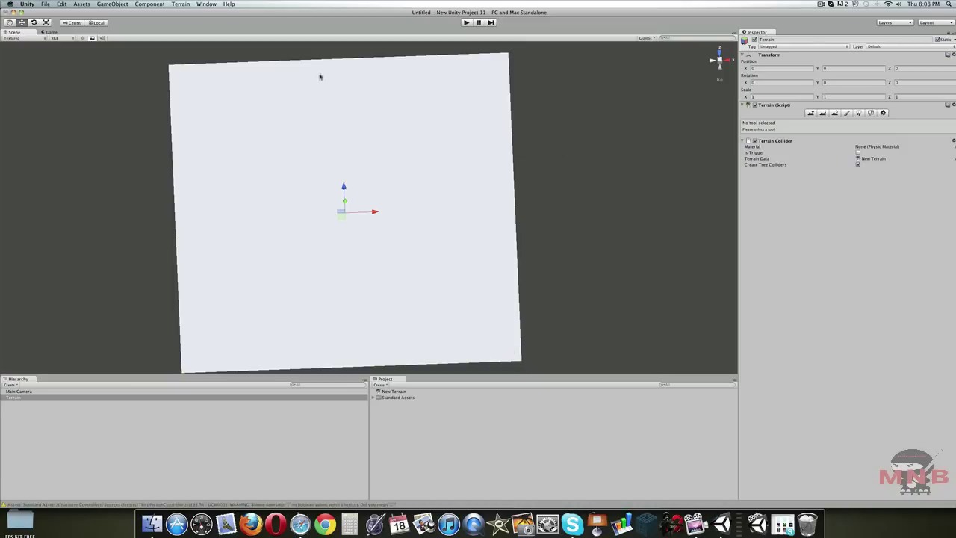
Import all items of the Terrain Assets package into the project
click(79, 3)
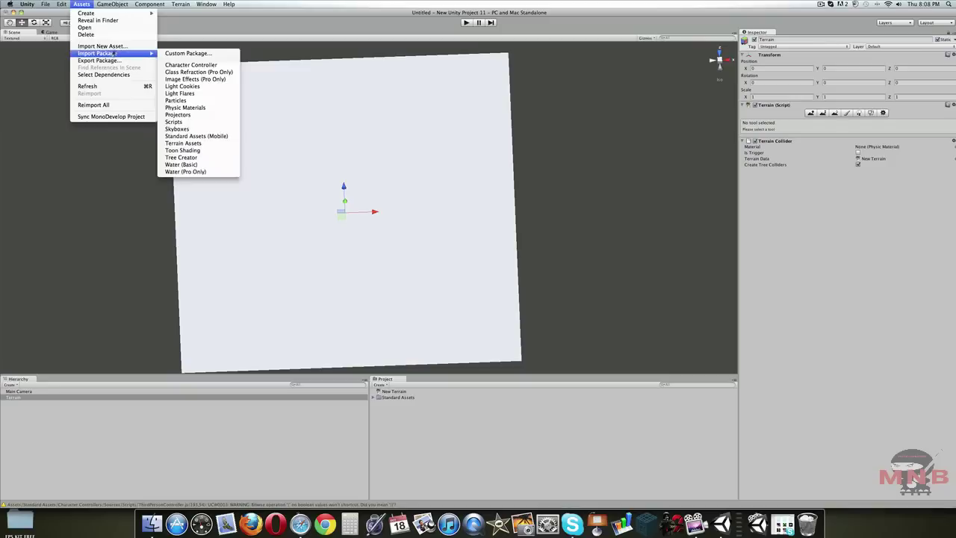
mouse_move(139, 53)
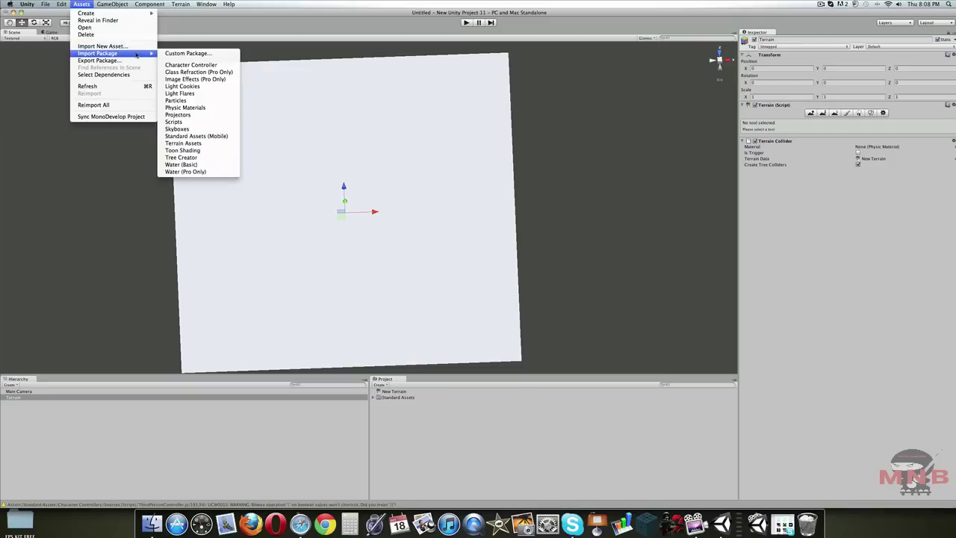
click(201, 143)
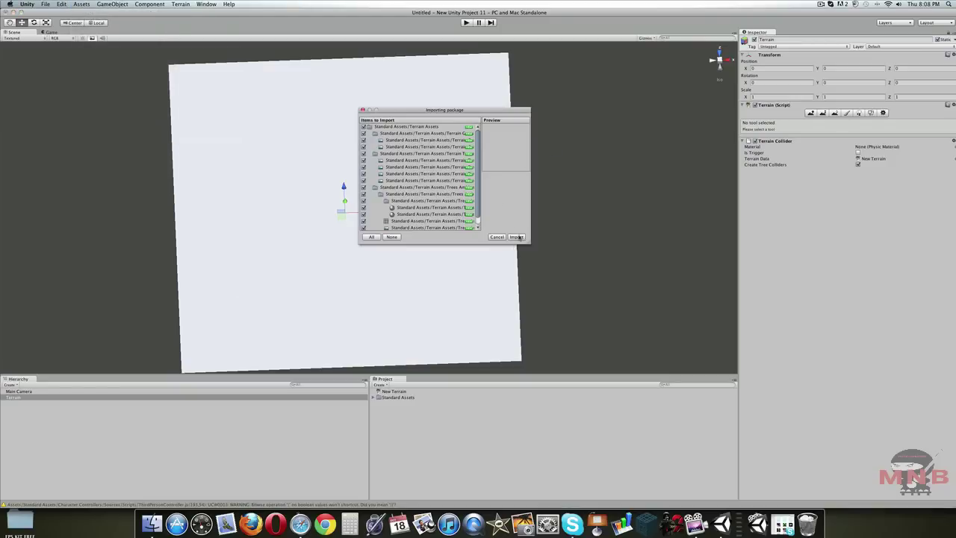
click(517, 236)
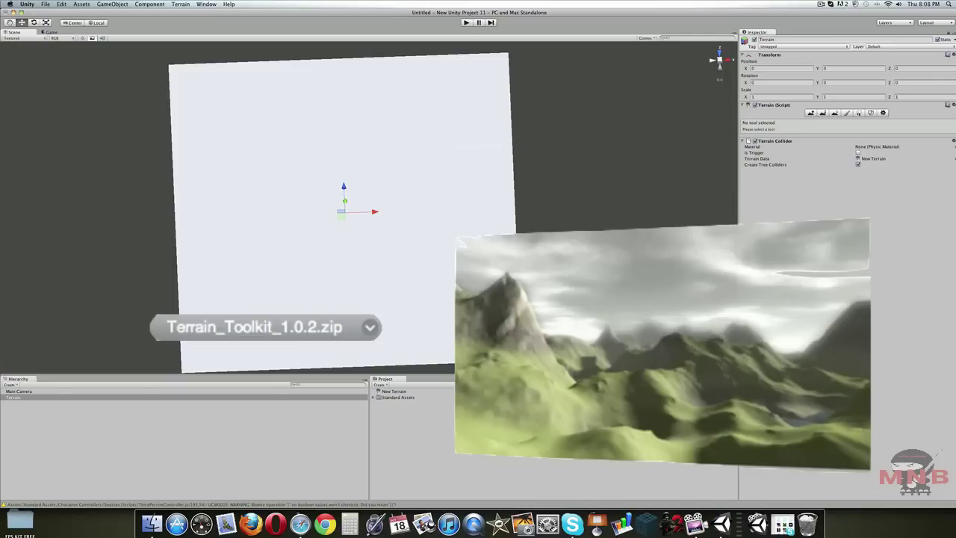
Set up Raise / Lower Terrain with the largest solid round brush and a brush size of 100
alt+drag(530, 230, 465, 179)
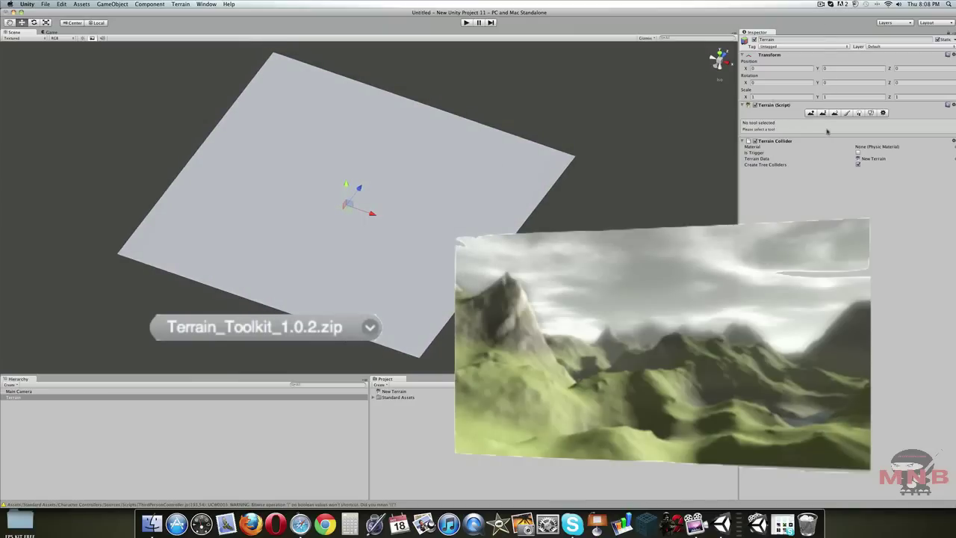
click(811, 114)
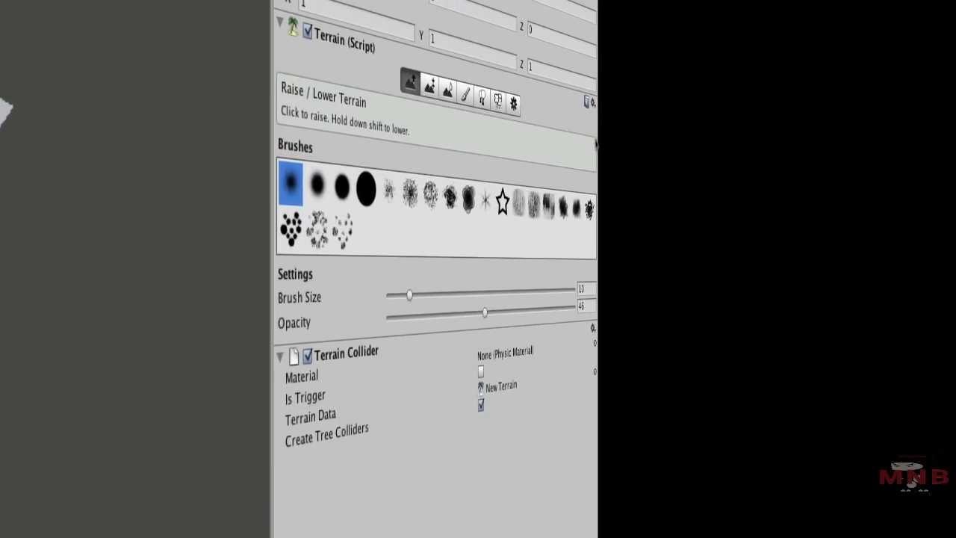
click(447, 90)
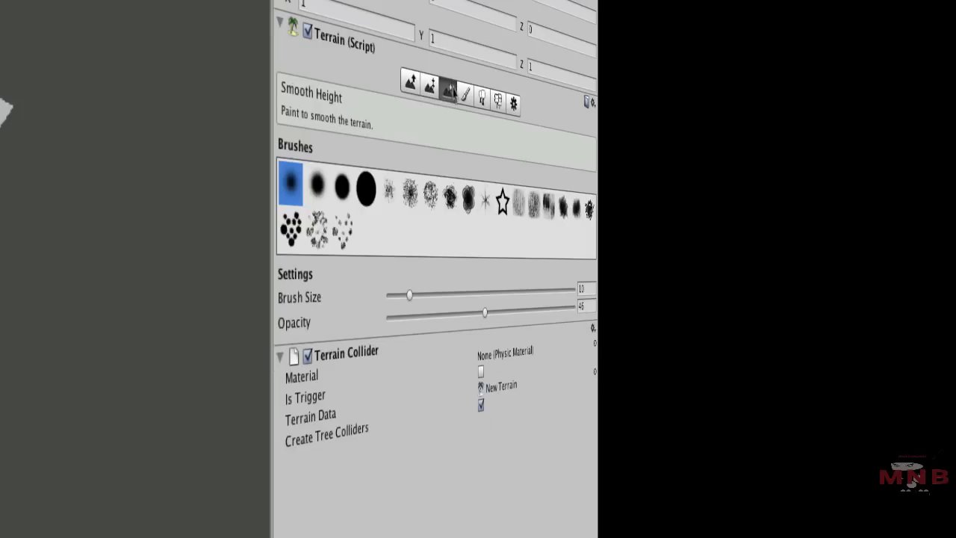
click(410, 86)
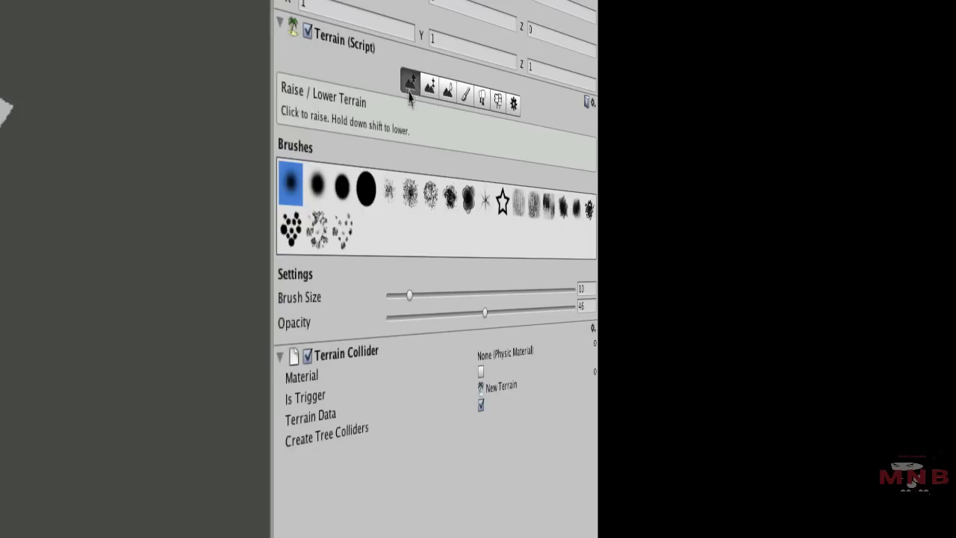
click(366, 187)
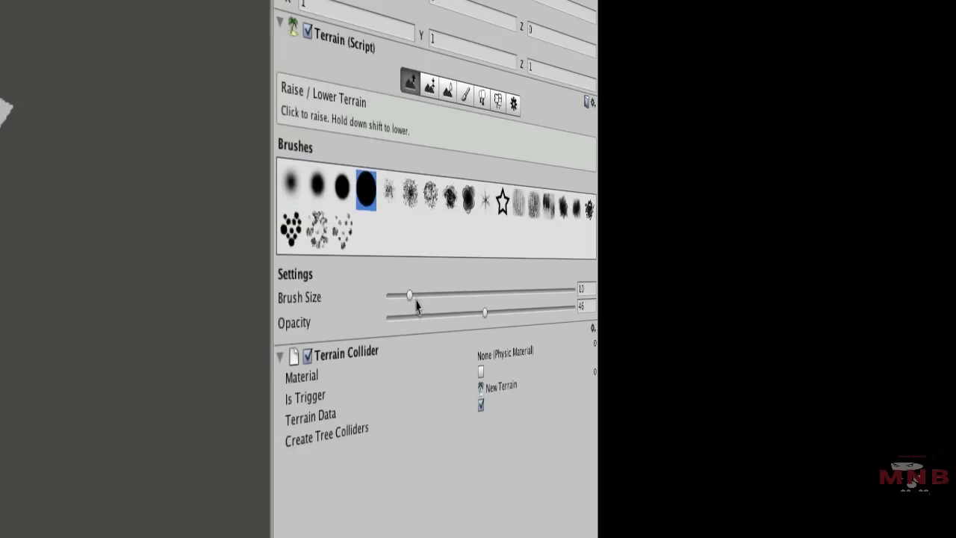
mouse_move(411, 296)
mouse_down()
mouse_move(394, 294)
mouse_move(575, 289)
mouse_up()
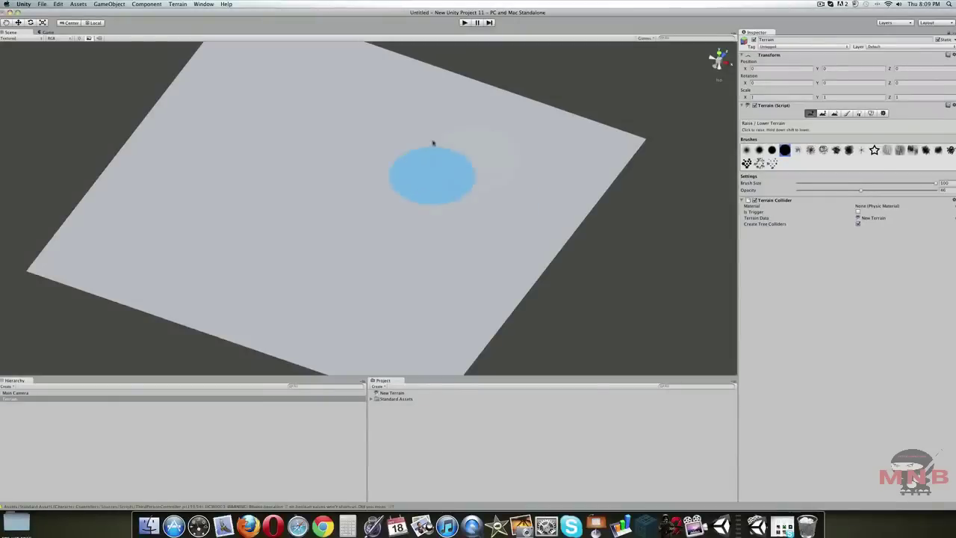
Raise a rugged mountain ridge from the terrain's far corner along the adjoining edge with the Raise / Lower tool, including a scattered-dot brush
scroll(414, 129, down, 2)
scroll(413, 129, up, 8)
scroll(414, 128, down, 8)
mouse_move(261, 113)
alt+mouse_down()
mouse_move(316, 82)
mouse_move(267, 100)
alt+mouse_up()
click(8, 23)
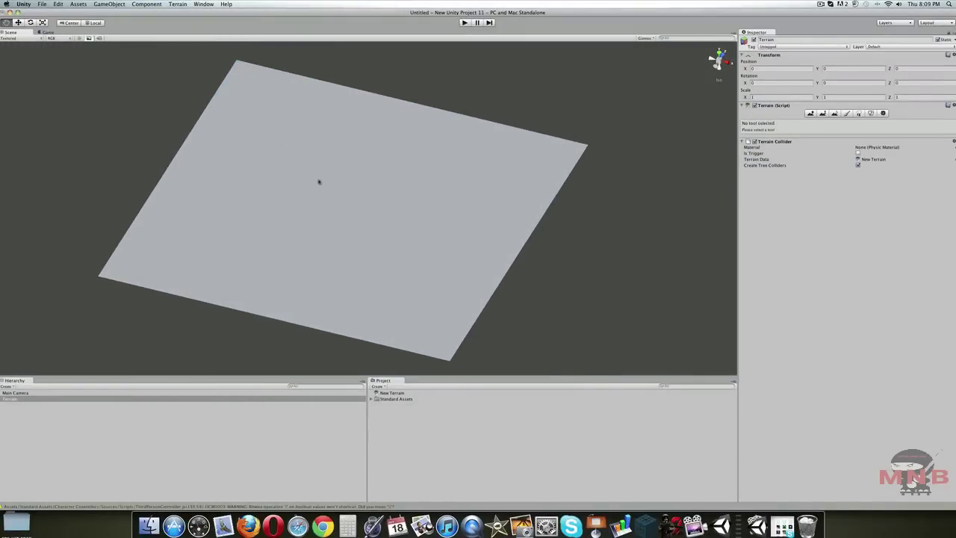
scroll(314, 222, up, 3)
mouse_move(320, 181)
mouse_down()
mouse_move(315, 222)
mouse_move(339, 243)
mouse_up()
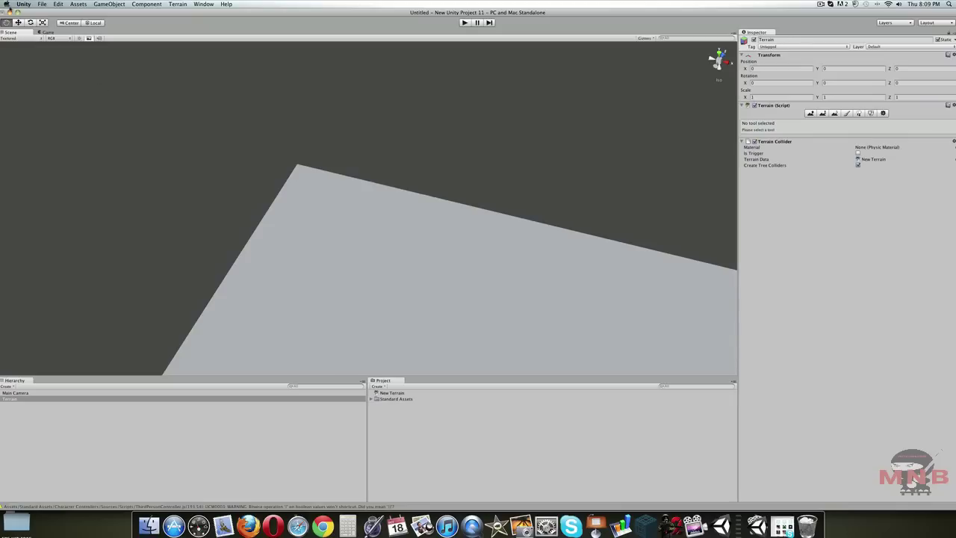
key(w)
click(809, 113)
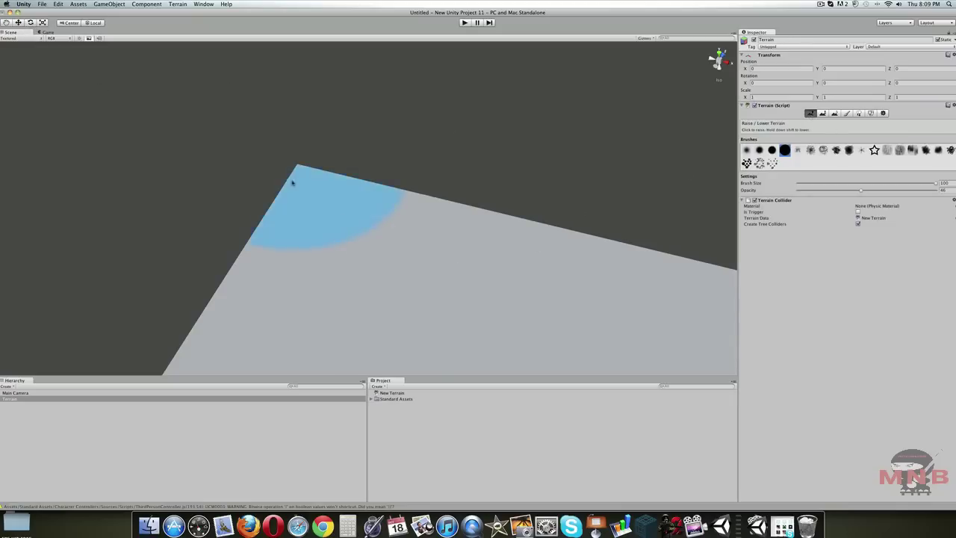
mouse_move(305, 183)
mouse_down()
mouse_move(416, 195)
mouse_move(350, 112)
mouse_move(335, 134)
mouse_move(585, 222)
mouse_move(336, 154)
mouse_move(610, 224)
mouse_up()
click(809, 151)
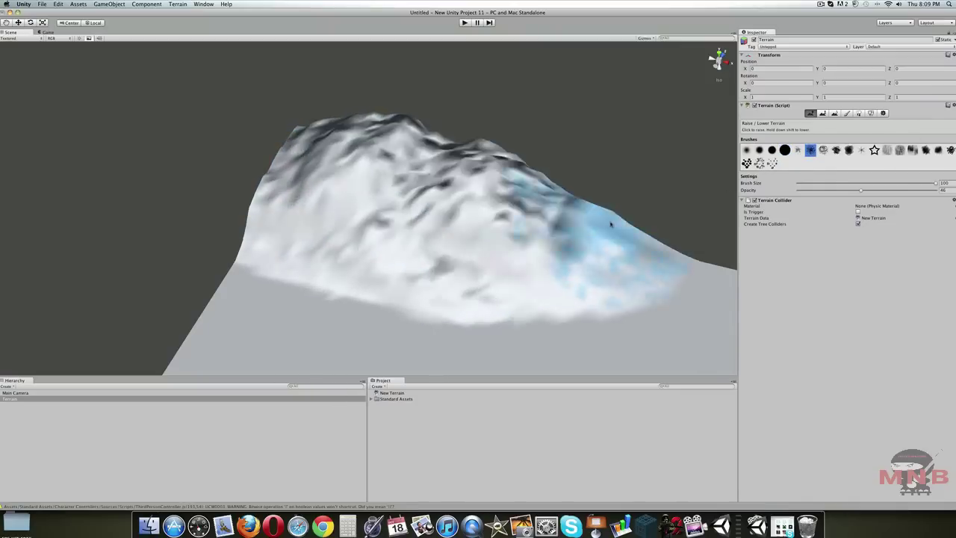
Extend the ridge with lower hills farther along the terrain's edge, using the scattered-dot brush and the third round brush
scroll(610, 224, down, 5)
click(535, 250)
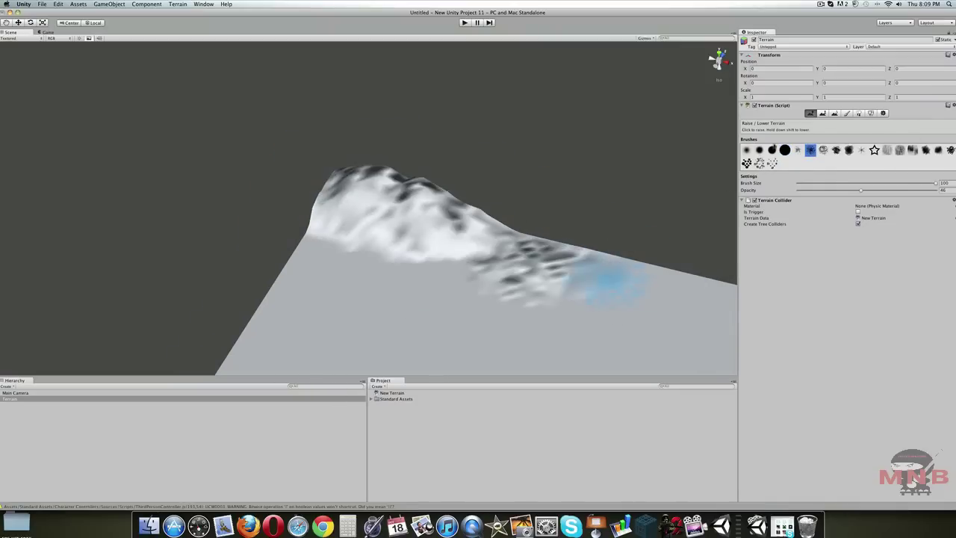
click(784, 150)
click(772, 150)
mouse_move(571, 291)
mouse_down()
mouse_move(555, 294)
mouse_move(502, 230)
mouse_move(346, 196)
mouse_move(348, 215)
mouse_move(309, 251)
mouse_move(582, 276)
mouse_move(669, 253)
mouse_move(448, 256)
mouse_move(368, 231)
mouse_move(486, 256)
mouse_move(435, 267)
mouse_move(407, 258)
mouse_move(377, 280)
mouse_up()
click(518, 247)
click(525, 241)
Raise hills along the terrain's remaining sides and roughen one corner with the last speckled brush
scroll(471, 262, down, 8)
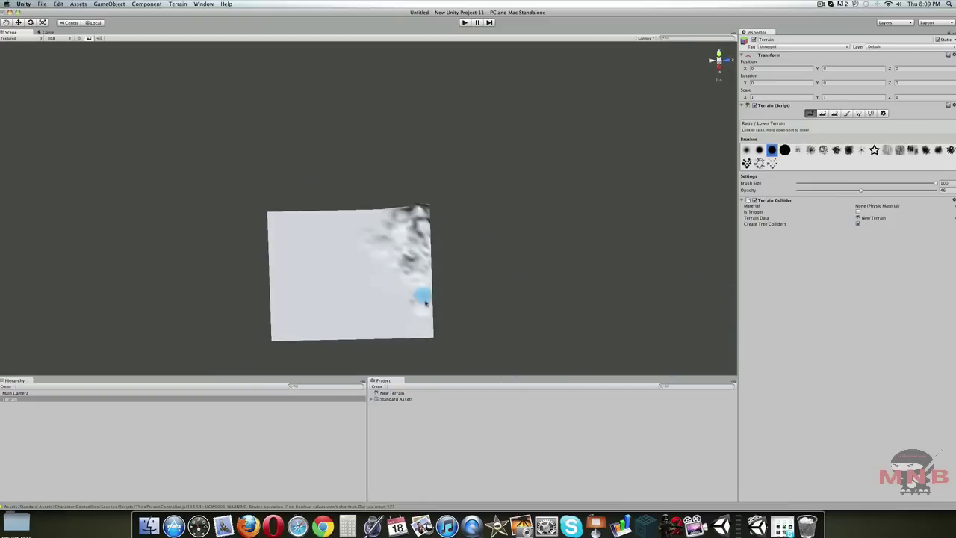
mouse_move(423, 319)
mouse_down()
mouse_move(411, 258)
mouse_move(425, 258)
mouse_move(358, 228)
mouse_up()
mouse_move(277, 251)
mouse_down()
mouse_move(273, 216)
mouse_move(282, 265)
mouse_move(286, 216)
mouse_move(314, 216)
mouse_move(278, 254)
mouse_move(279, 329)
mouse_move(282, 319)
mouse_up()
click(771, 163)
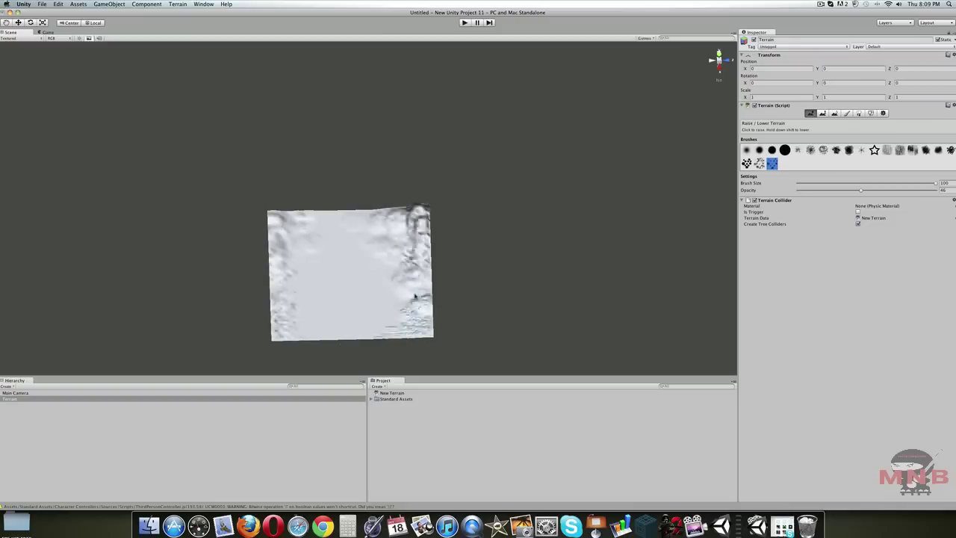
Check the sculpted mountains up close and switch the terrain to the Paint Texture tool
alt+drag(357, 265, 448, 179)
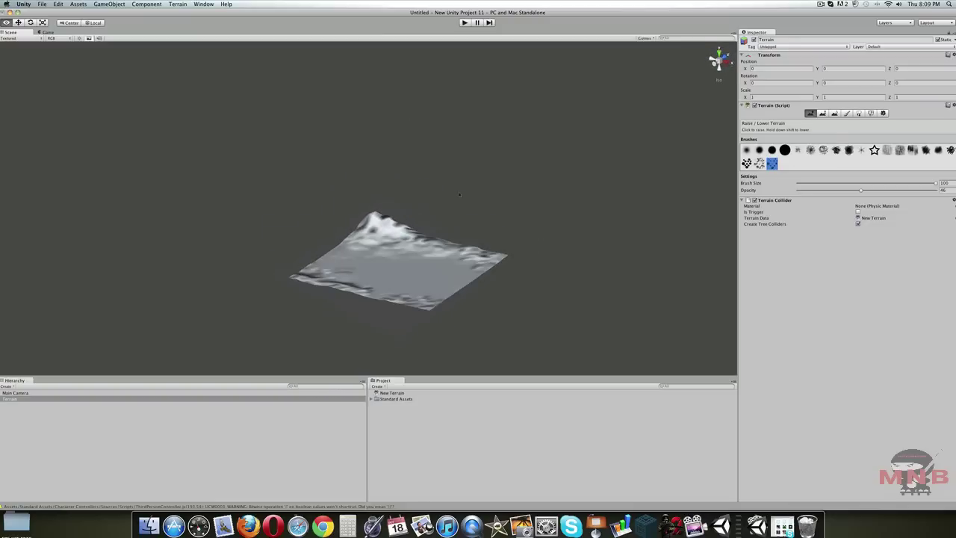
scroll(395, 259, up, 6)
scroll(348, 343, up, 3)
mouse_move(433, 277)
alt+mouse_down()
mouse_move(347, 342)
mouse_move(608, 335)
mouse_move(654, 259)
mouse_move(420, 336)
mouse_move(414, 316)
alt+mouse_up()
scroll(413, 314, down, 6)
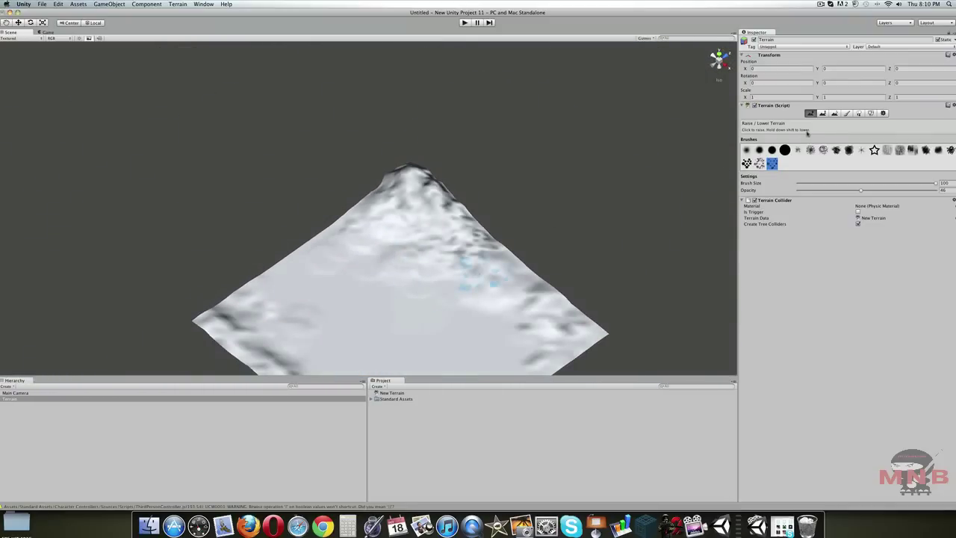
click(846, 114)
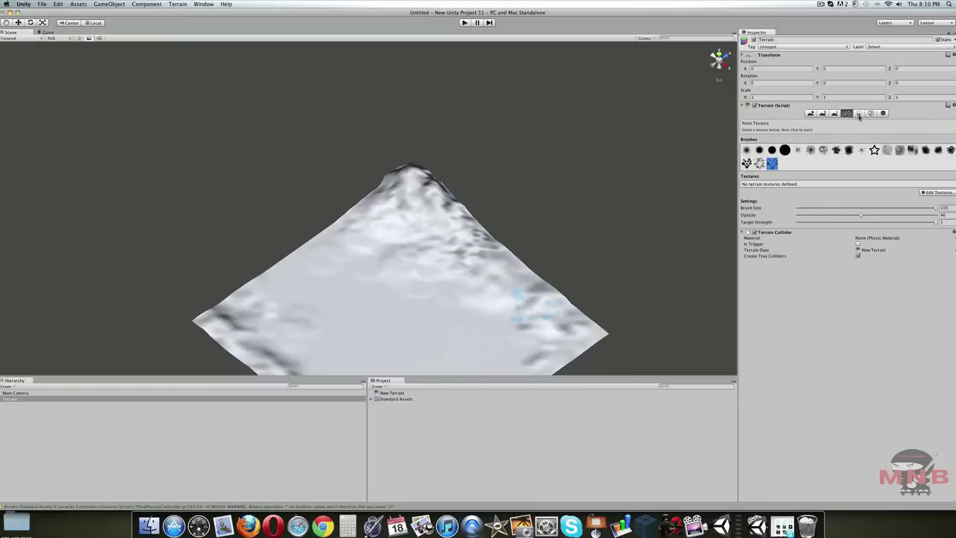
click(859, 114)
click(871, 114)
click(847, 113)
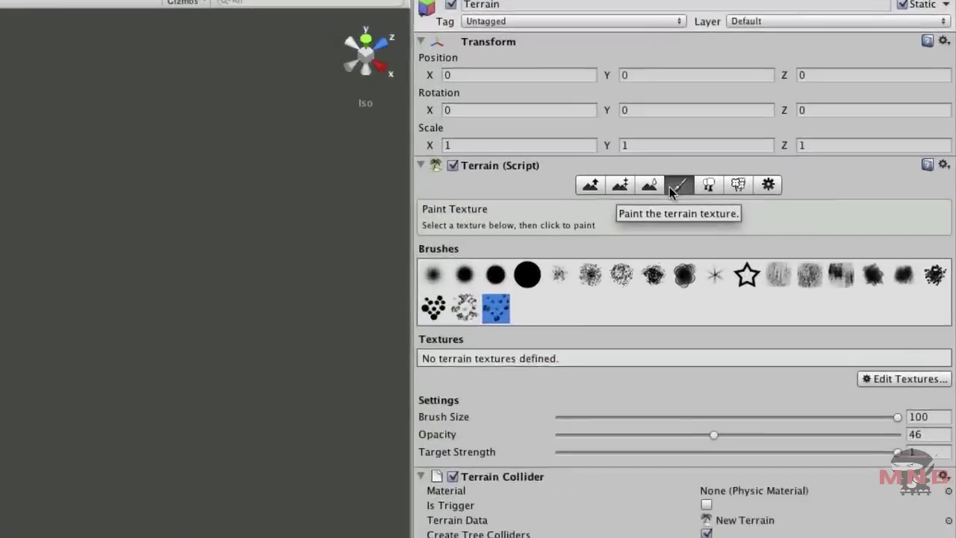
Add the Grass&Rock texture to the terrain as its base texture, with a tile size of 15 by 15
click(914, 389)
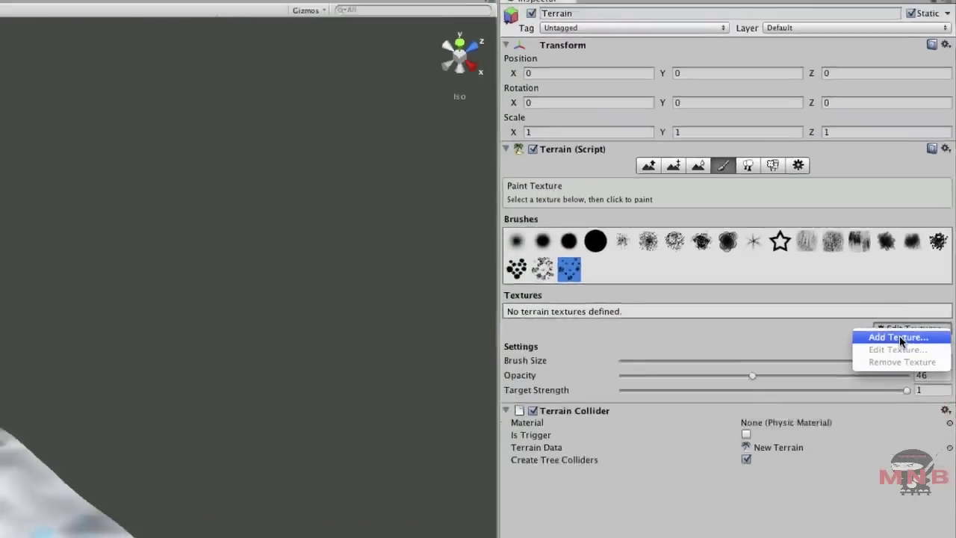
click(912, 396)
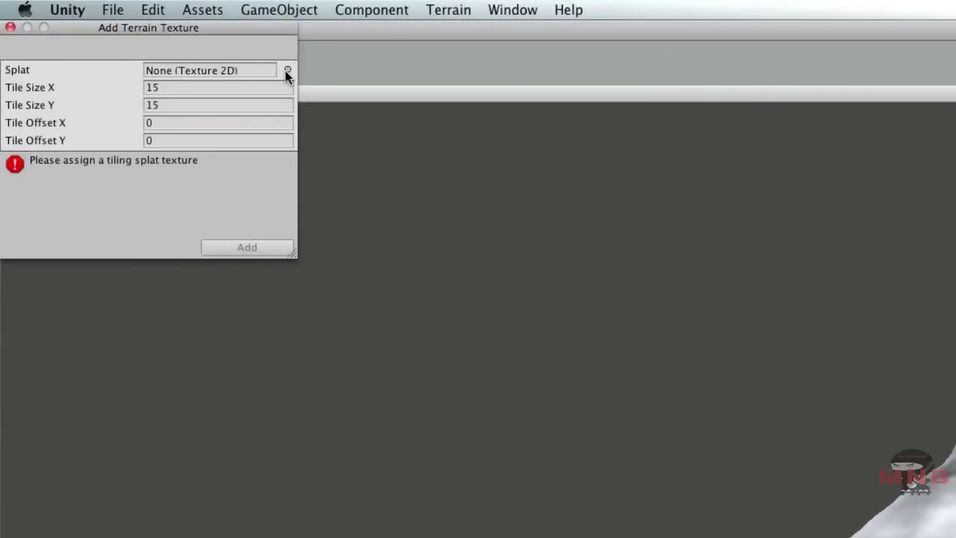
click(288, 70)
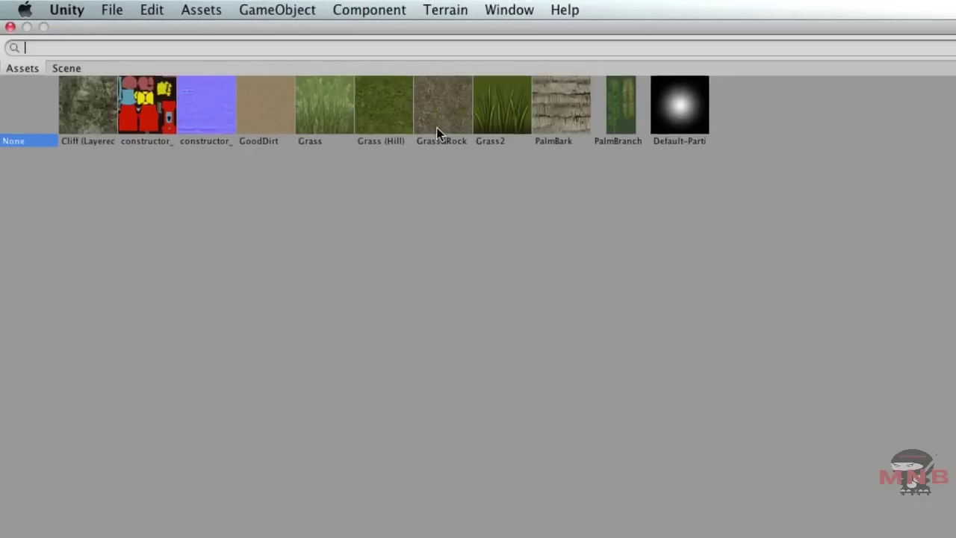
double_click(445, 105)
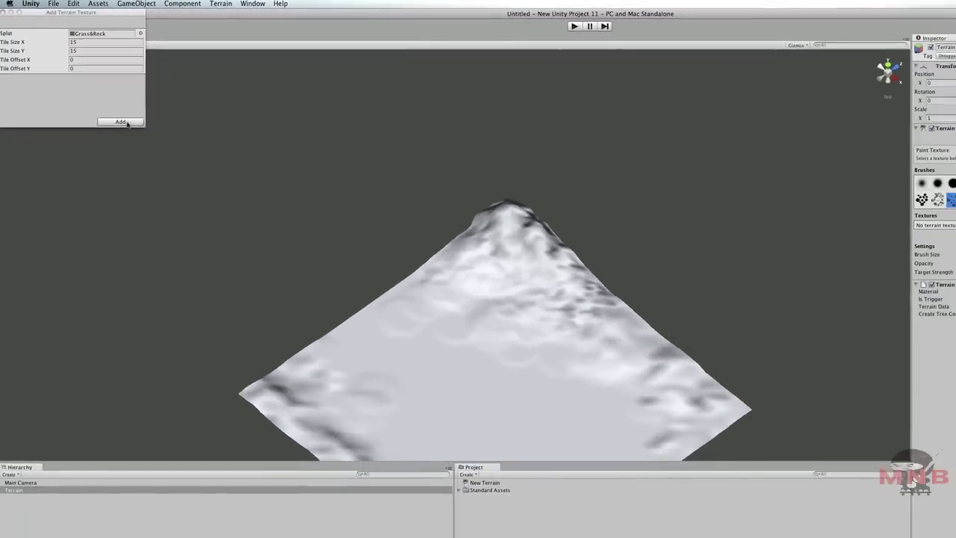
click(174, 175)
mouse_move(391, 304)
alt+mouse_down()
mouse_move(505, 321)
mouse_move(523, 351)
mouse_move(418, 194)
mouse_move(320, 313)
mouse_move(437, 267)
mouse_move(328, 300)
mouse_move(288, 217)
alt+mouse_up()
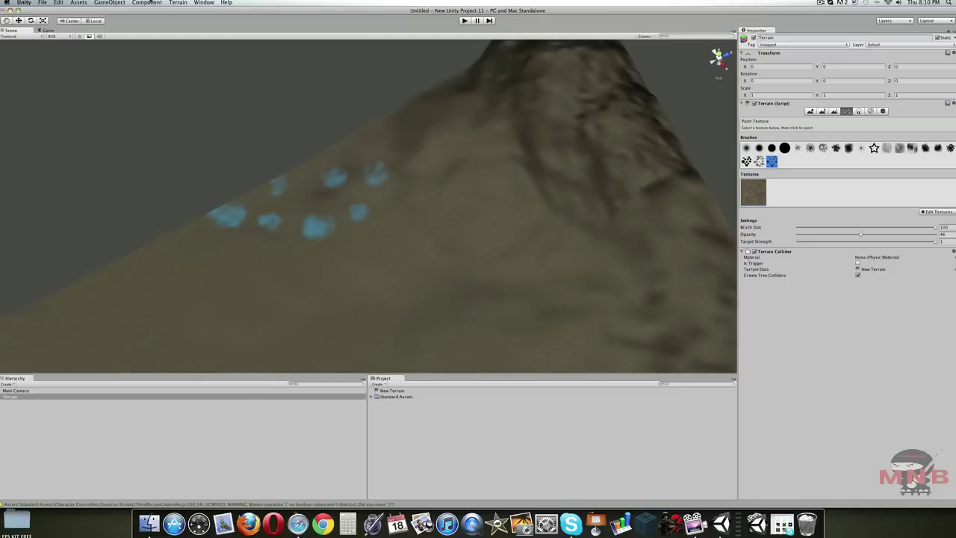
click(227, 2)
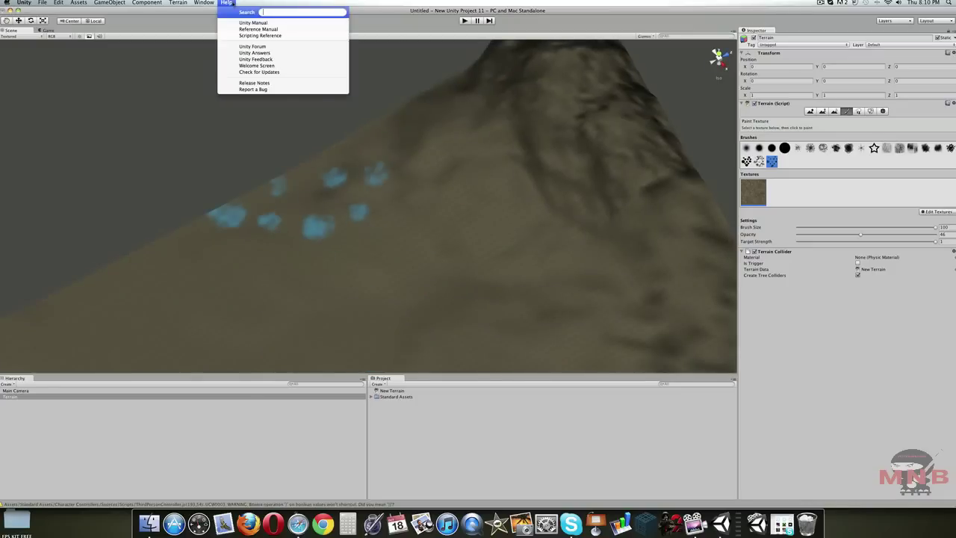
text(am)
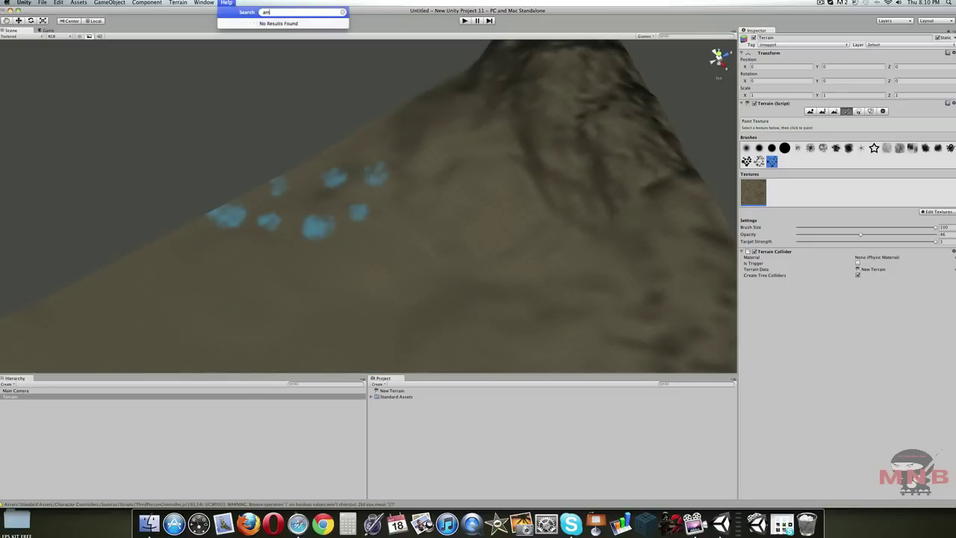
text(bien)
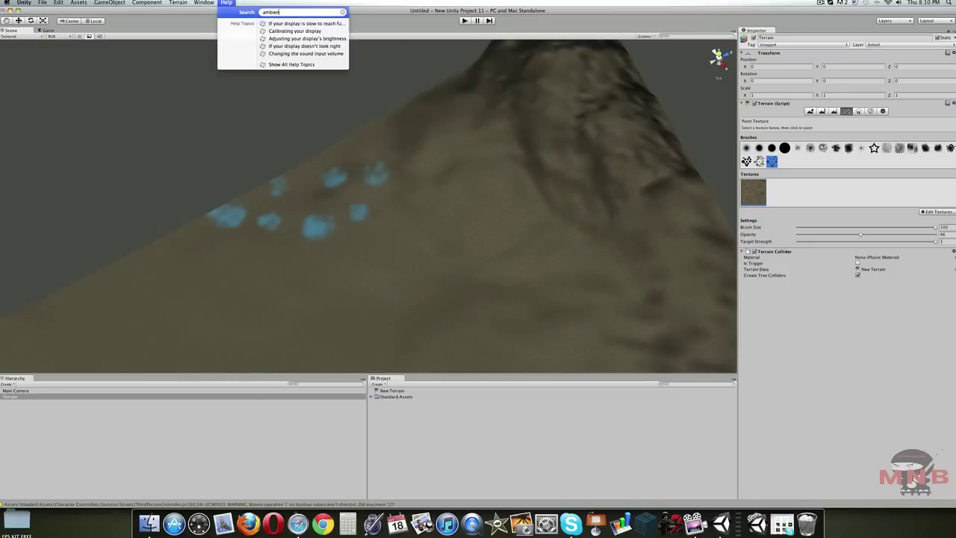
key(BackSpace)
key(BackSpace)
key(BackSpace)
key(BackSpace)
key(BackSpace)
key(BackSpace)
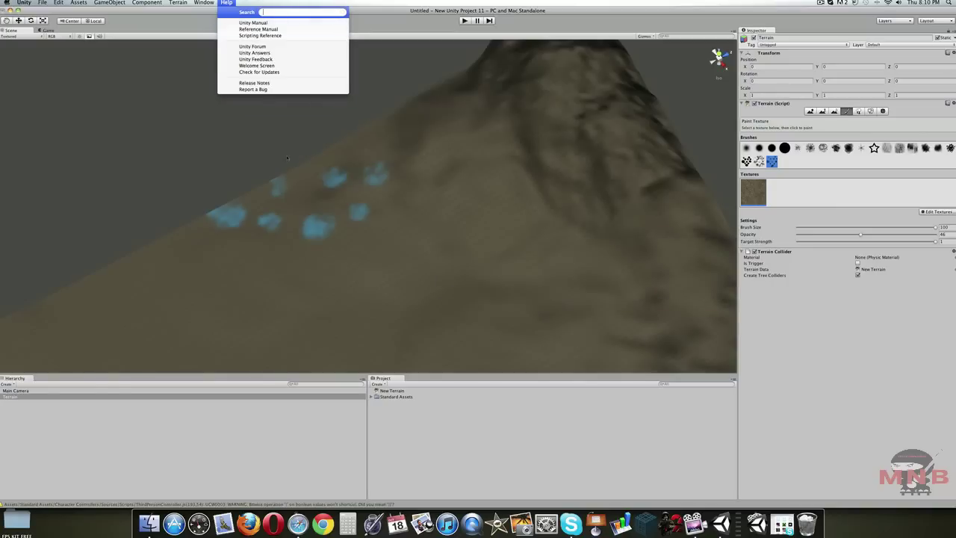
key(Escape)
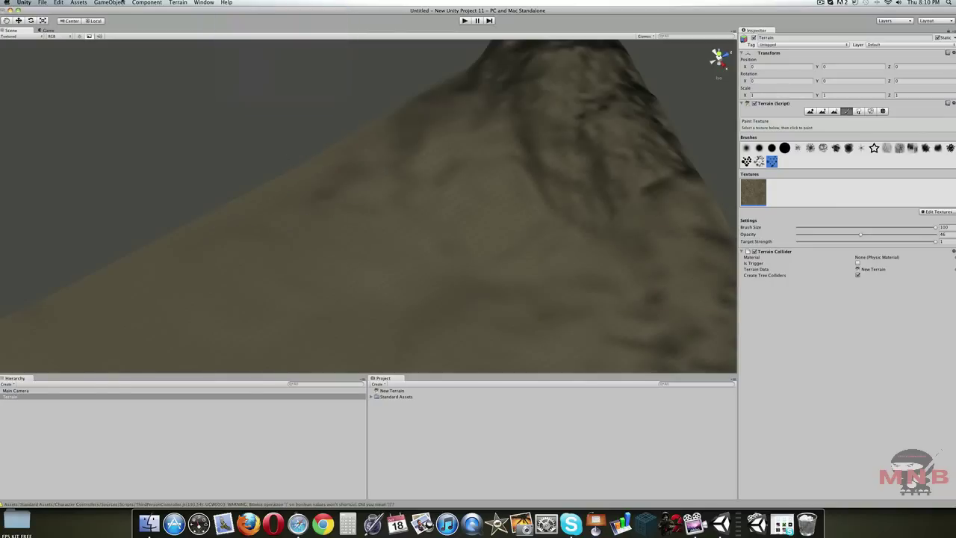
Create a directional light in the scene and raise its intensity to 0.63
click(120, 2)
mouse_move(144, 19)
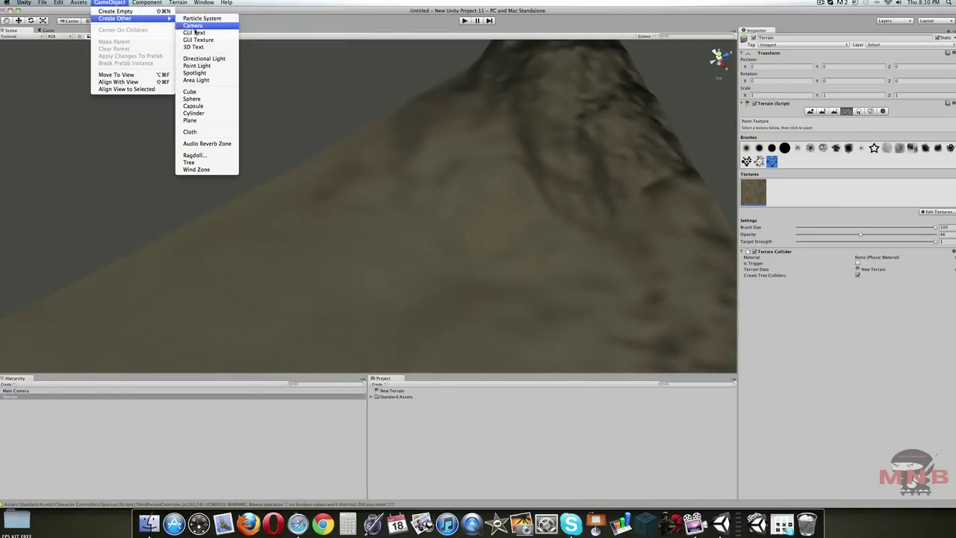
click(209, 60)
alt+drag(407, 147, 557, 118)
right_drag(557, 117, 555, 127)
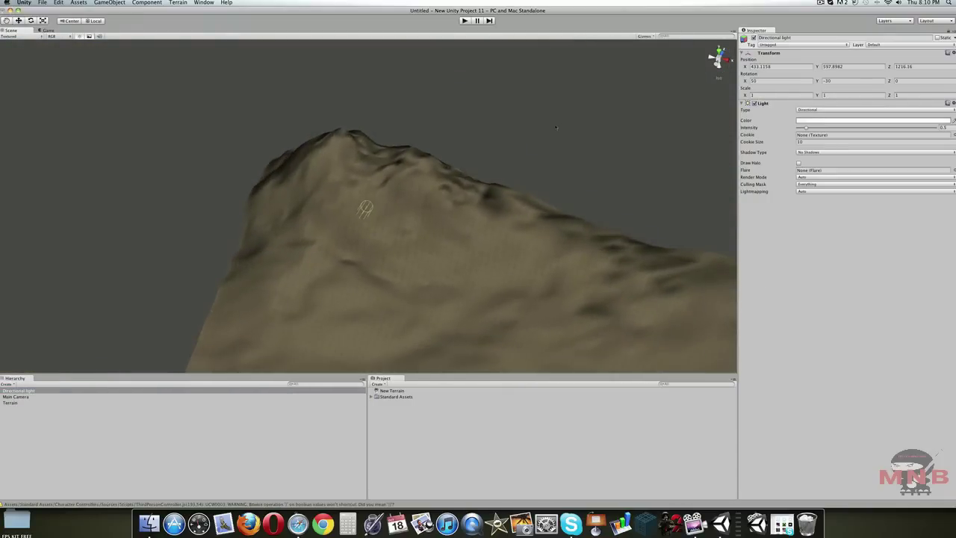
drag(808, 128, 809, 128)
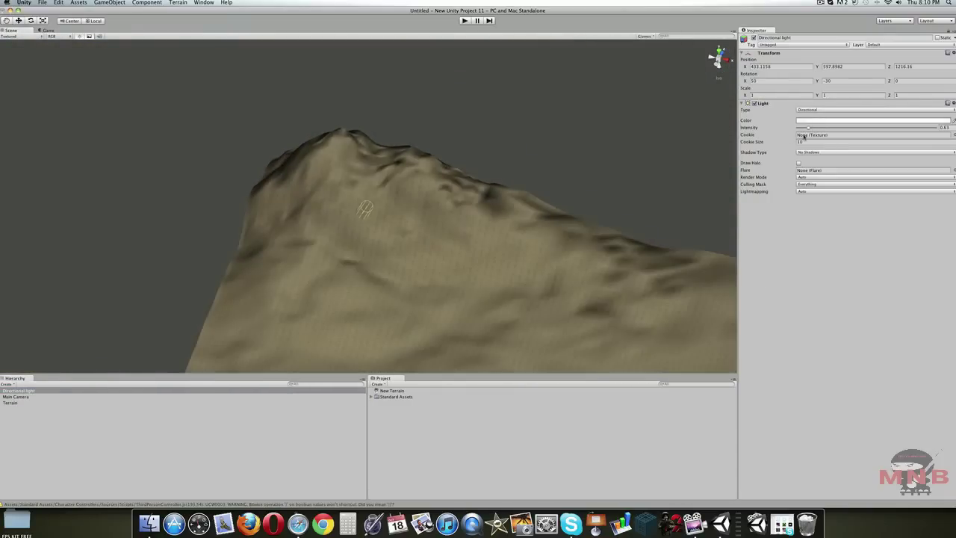
Examine how the rocky texture looks on the lit mountains, both up close and from farther away
alt+drag(501, 261, 437, 291)
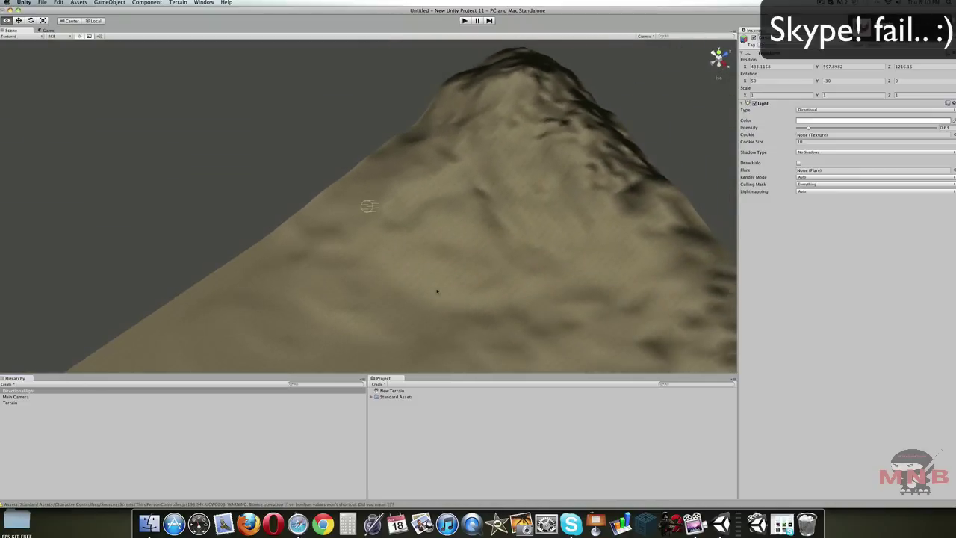
scroll(422, 246, up, 15)
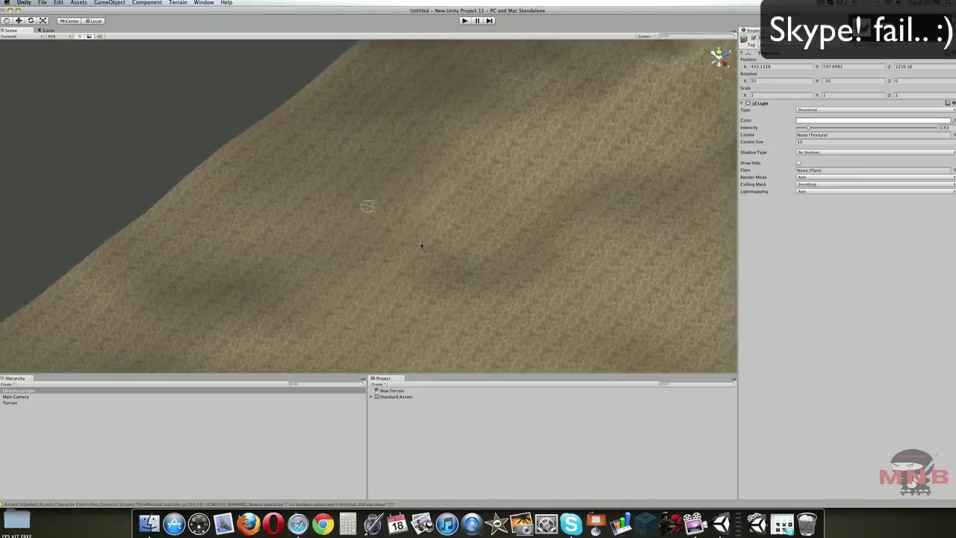
scroll(422, 245, down, 10)
scroll(421, 245, up, 10)
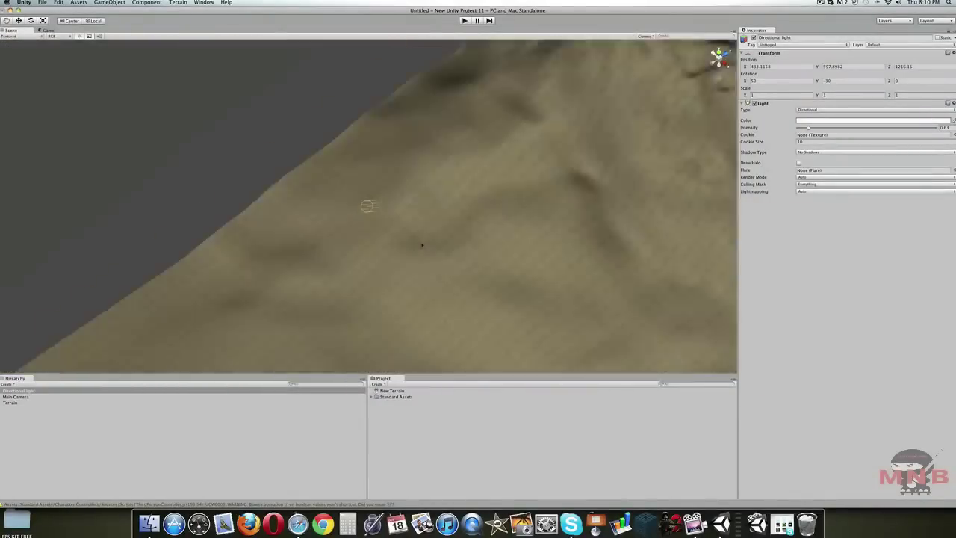
scroll(485, 216, down, 10)
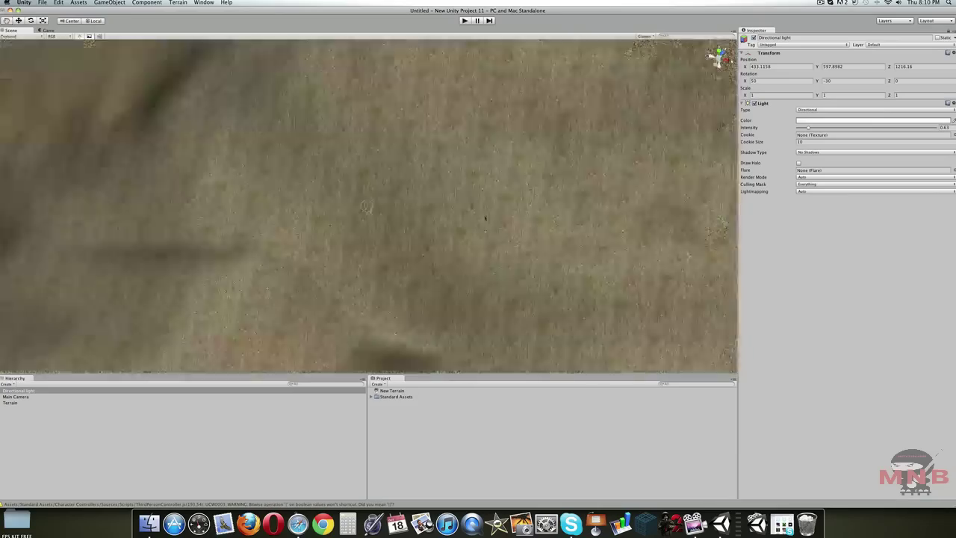
scroll(485, 216, up, 8)
scroll(485, 218, down, 8)
scroll(485, 218, up, 3)
scroll(485, 218, down, 2)
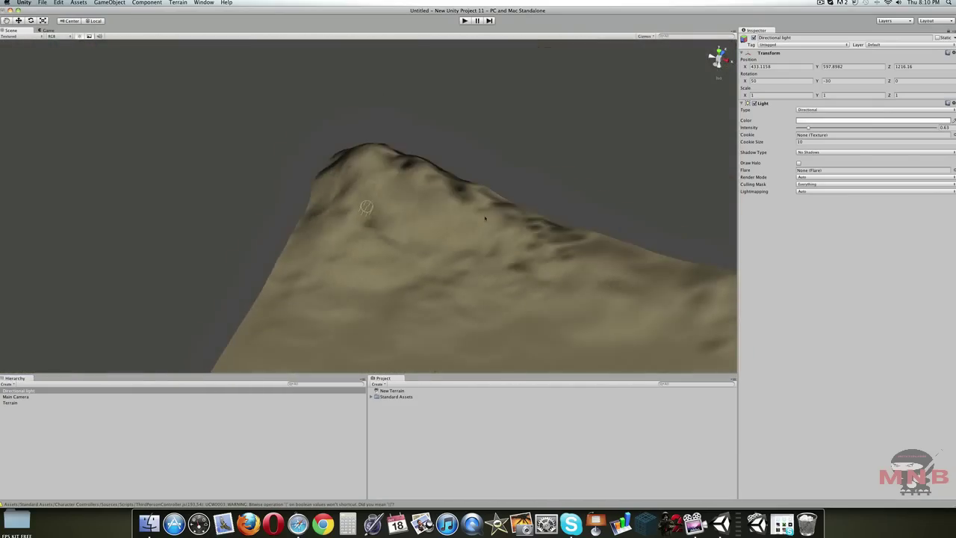
alt+drag(485, 218, 407, 276)
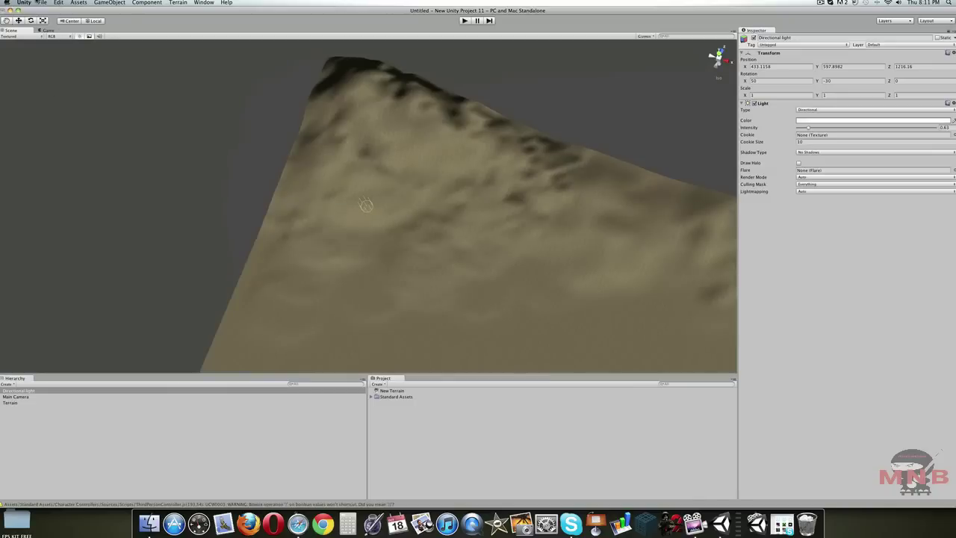
Select the terrain and add Grass (Hill) as a second terrain texture with a tile size of 15 by 15
click(41, 3)
click(41, 3)
click(417, 304)
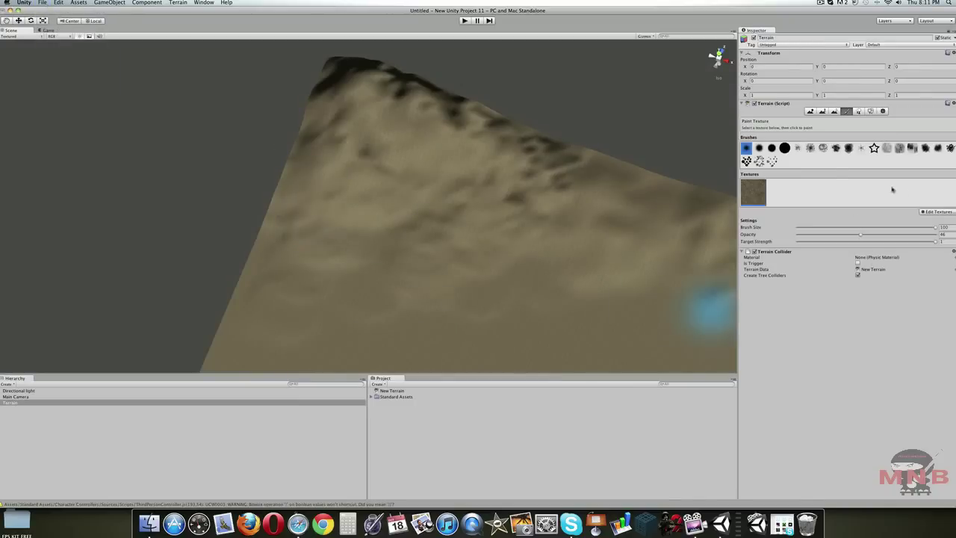
click(934, 213)
click(937, 217)
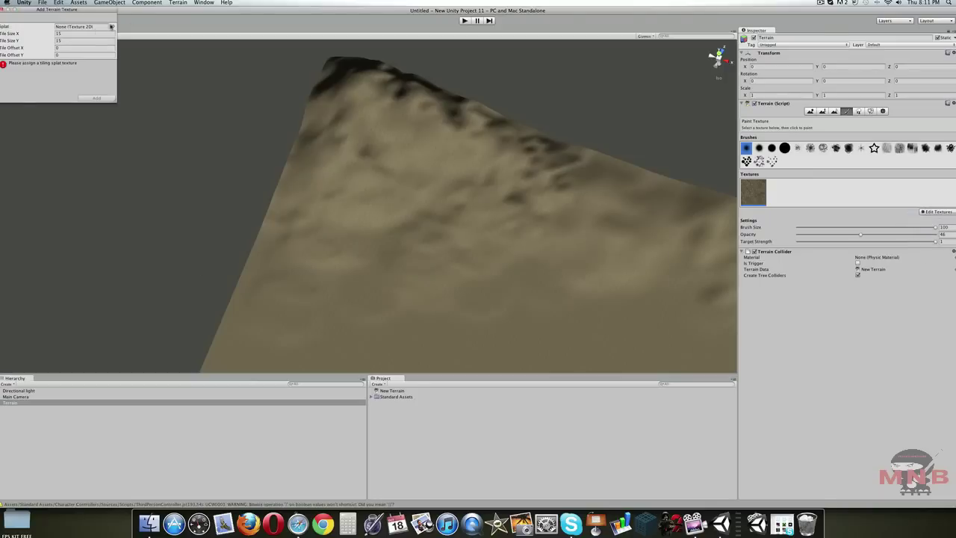
click(112, 27)
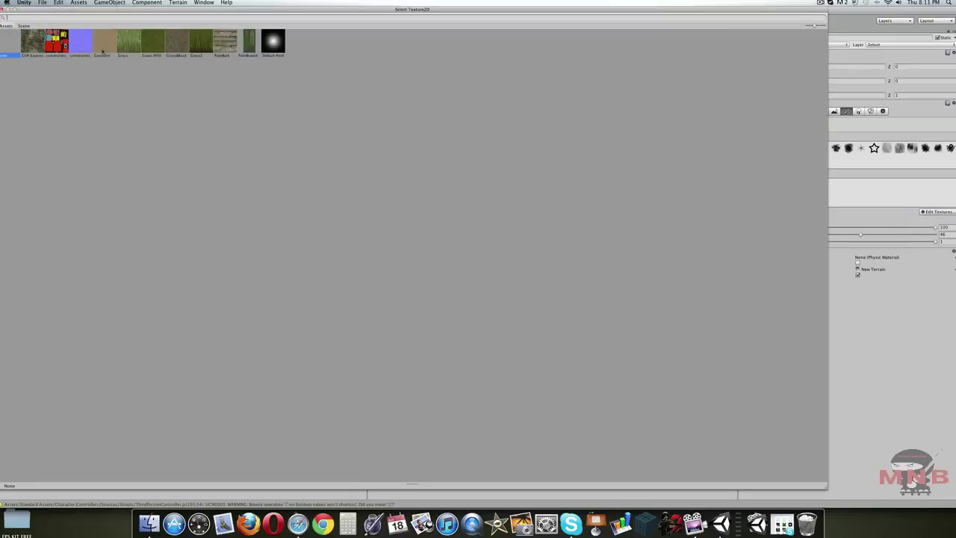
double_click(152, 41)
click(95, 98)
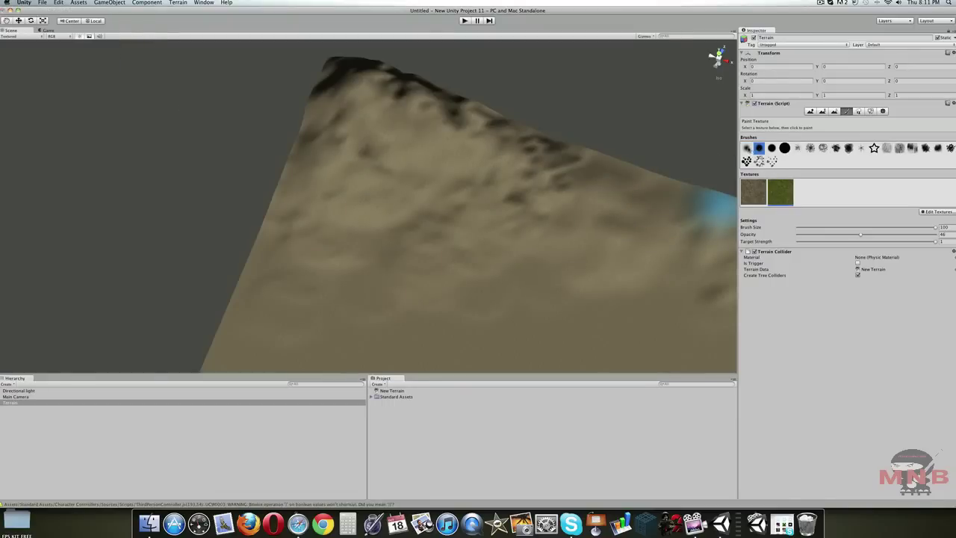
Paint scattered Grass (Hill) patches below the highest mountain corner and across the terrain's flat middle with the first soft round brush
click(746, 147)
click(373, 168)
click(377, 217)
click(313, 212)
click(374, 285)
click(457, 272)
scroll(608, 281, down, 8)
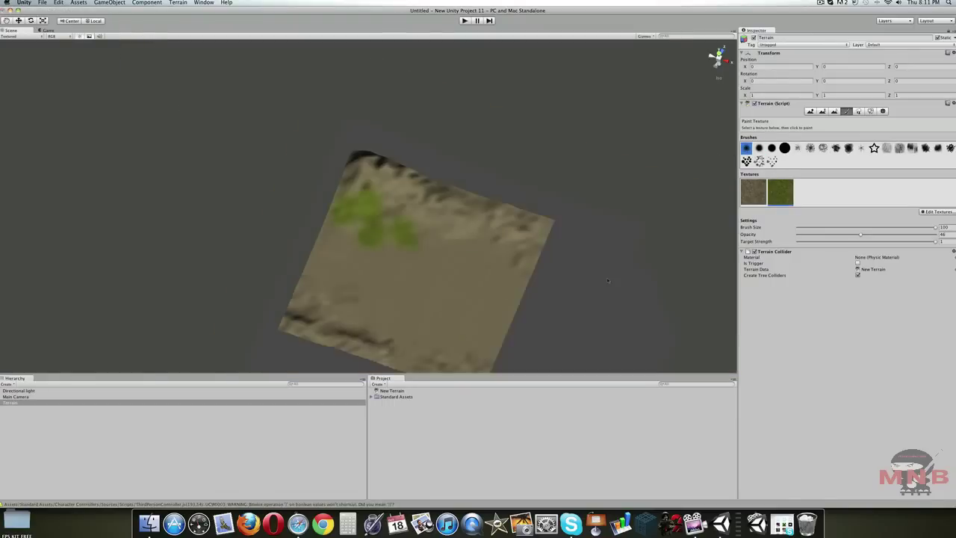
scroll(608, 280, down, 2)
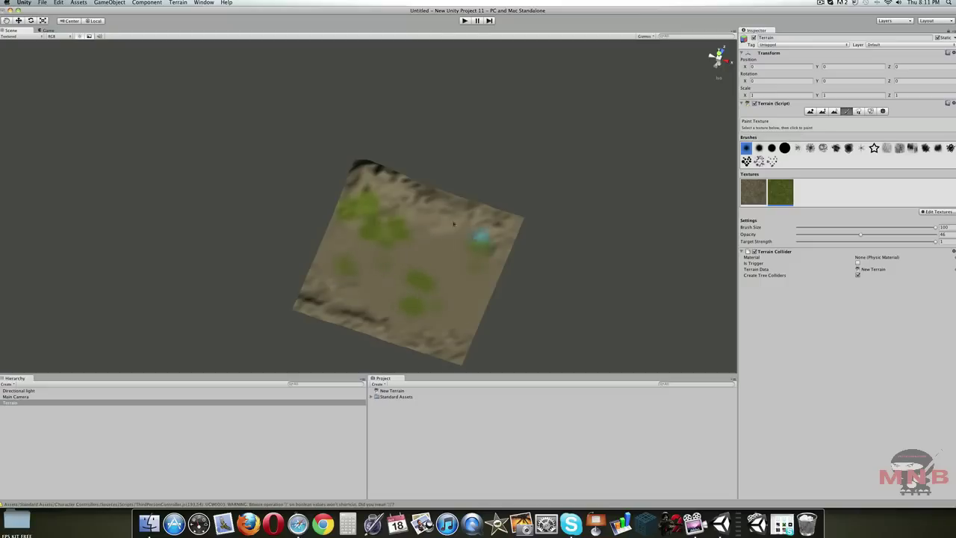
Inspect the painted grass patches up close and how they blend into the rocky ground
alt+drag(400, 180, 433, 264)
scroll(351, 263, up, 8)
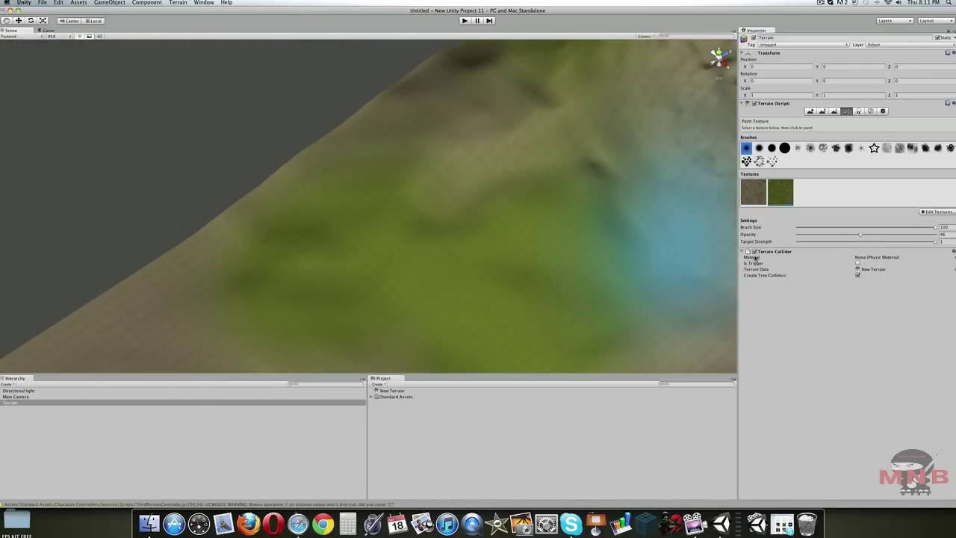
scroll(468, 253, up, 10)
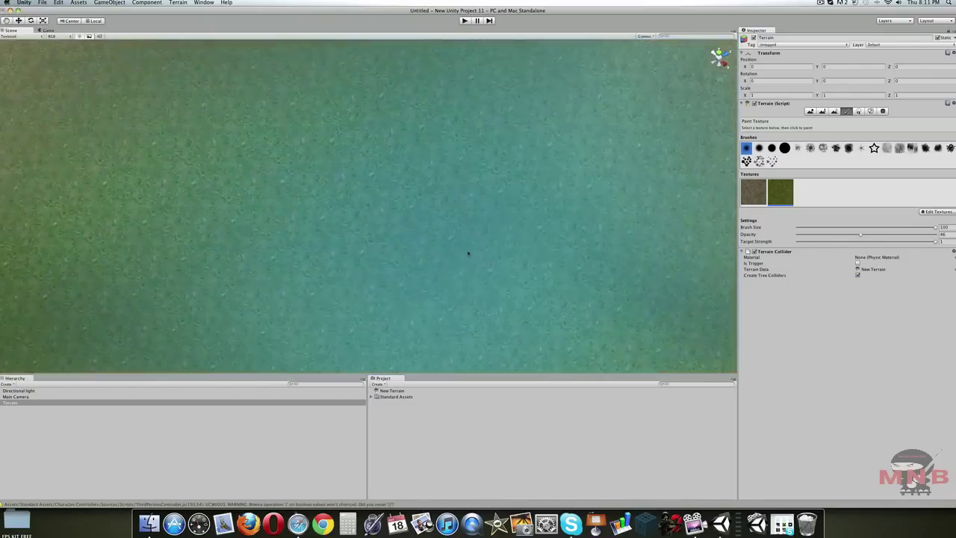
scroll(577, 218, down, 3)
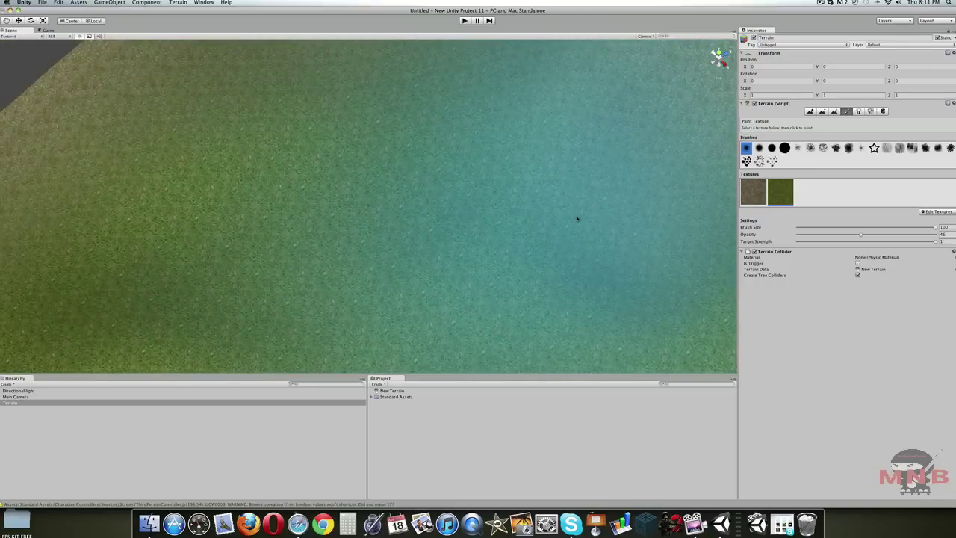
scroll(576, 219, down, 5)
alt+drag(535, 246, 612, 209)
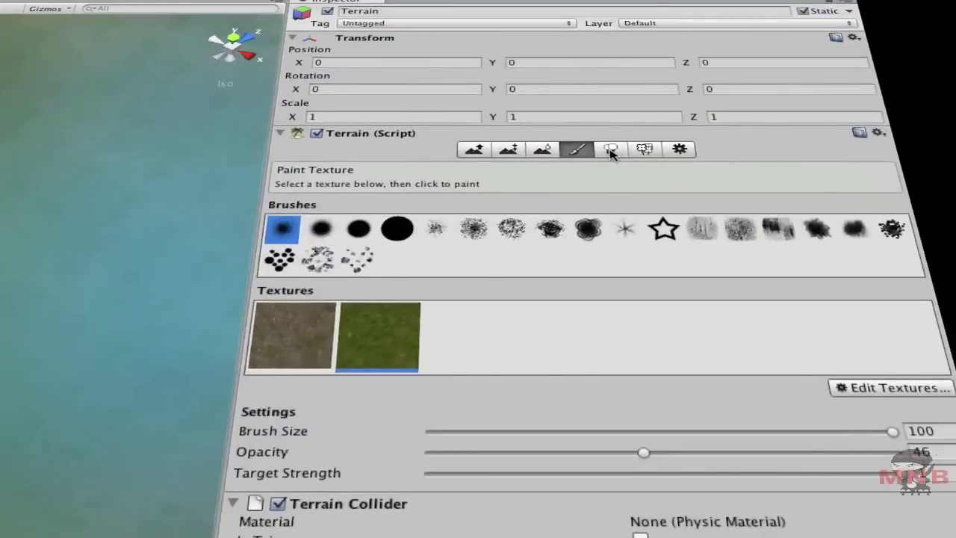
Switch the terrain to the Place Trees tool and add the Palm tree with a bend factor of 0
click(677, 103)
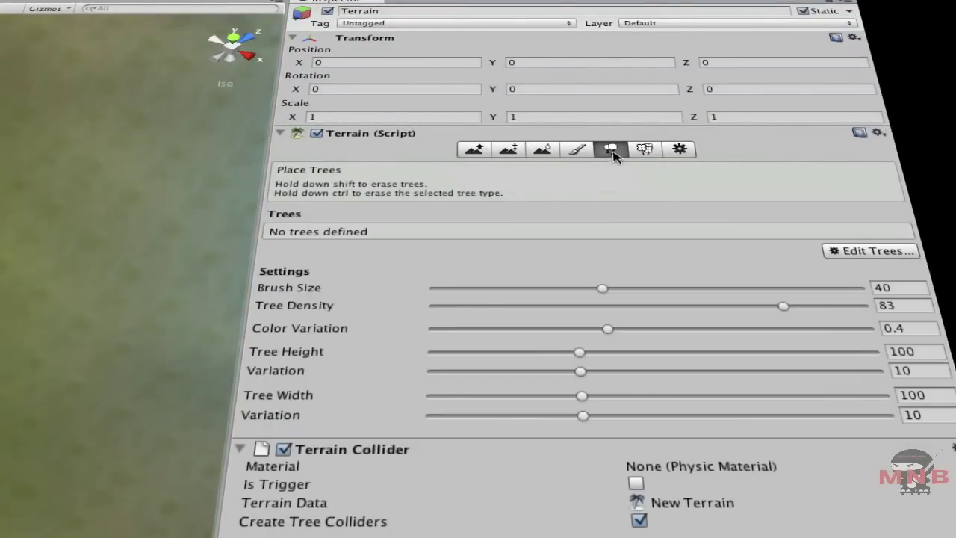
click(857, 254)
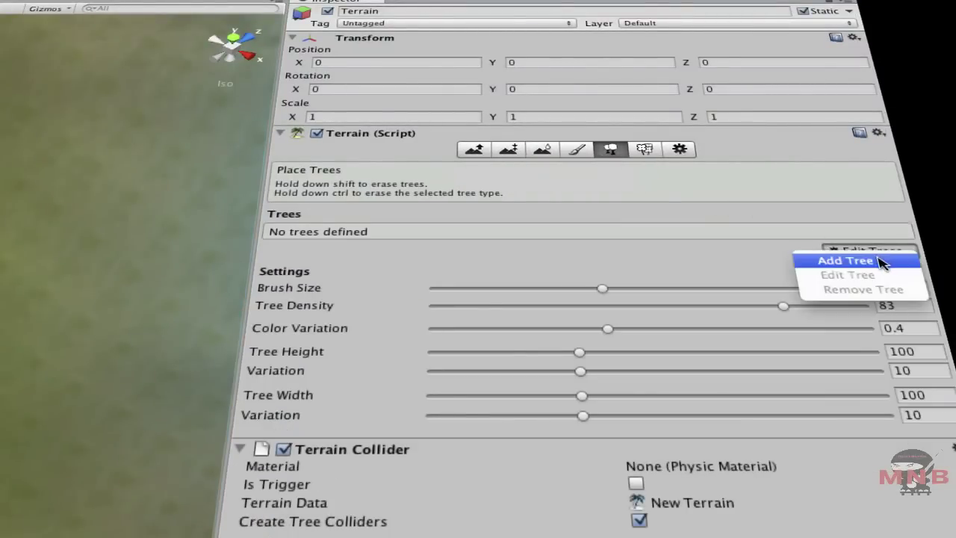
click(879, 259)
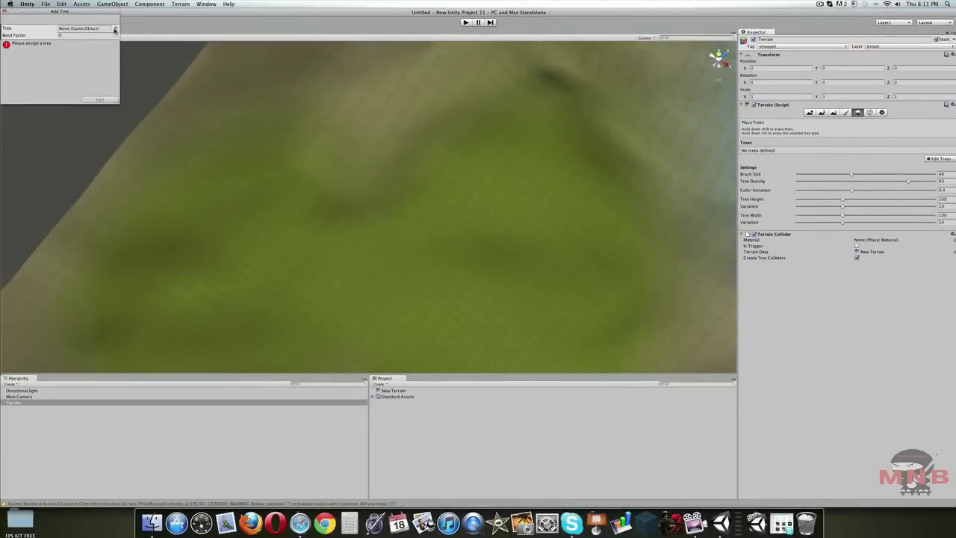
click(115, 29)
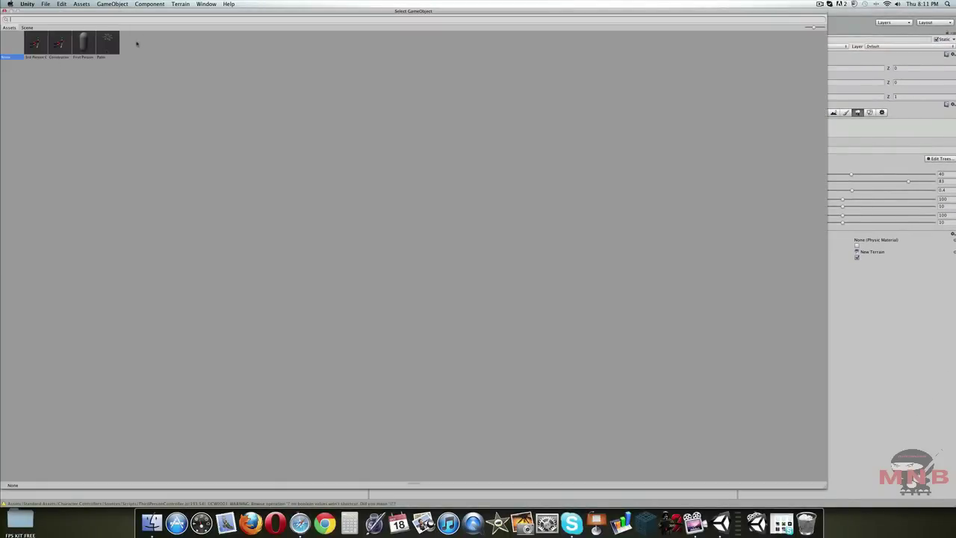
double_click(109, 43)
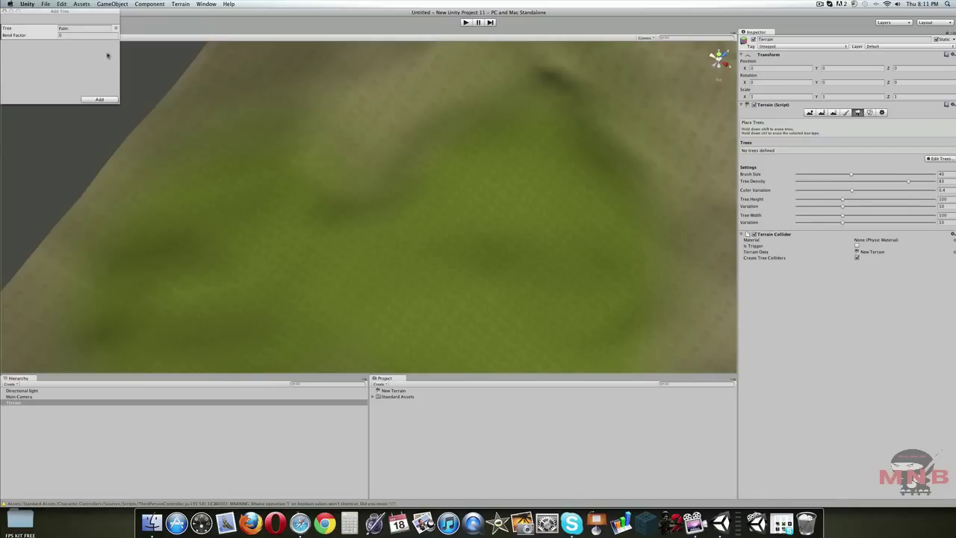
click(103, 99)
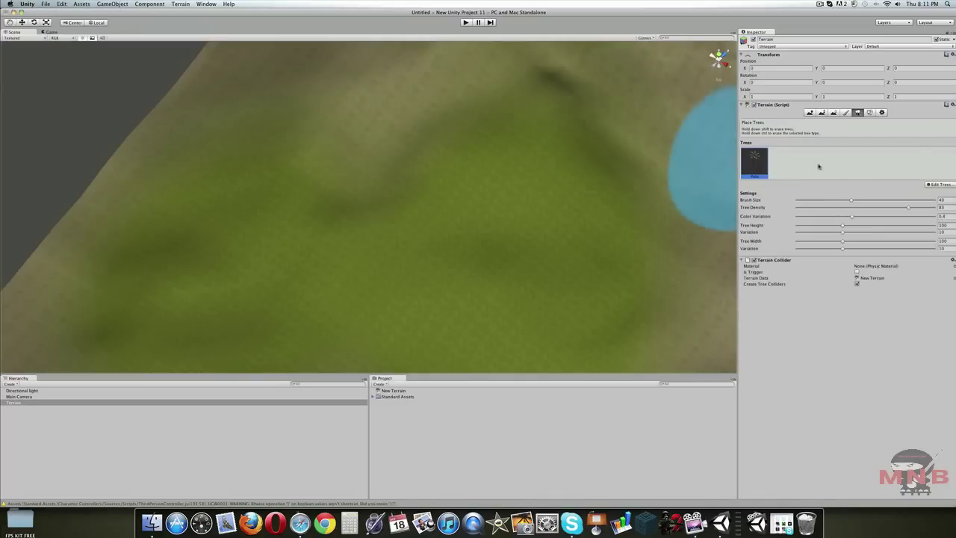
Paint a dense palm forest over the grass below the highest mountain corner, with brush size 40 and tree density 83
scroll(395, 107, down, 5)
mouse_move(358, 166)
mouse_down()
mouse_move(335, 173)
mouse_move(376, 209)
mouse_move(341, 192)
mouse_move(309, 207)
mouse_move(341, 260)
mouse_move(257, 240)
mouse_move(277, 266)
mouse_move(320, 288)
mouse_move(291, 205)
mouse_up()
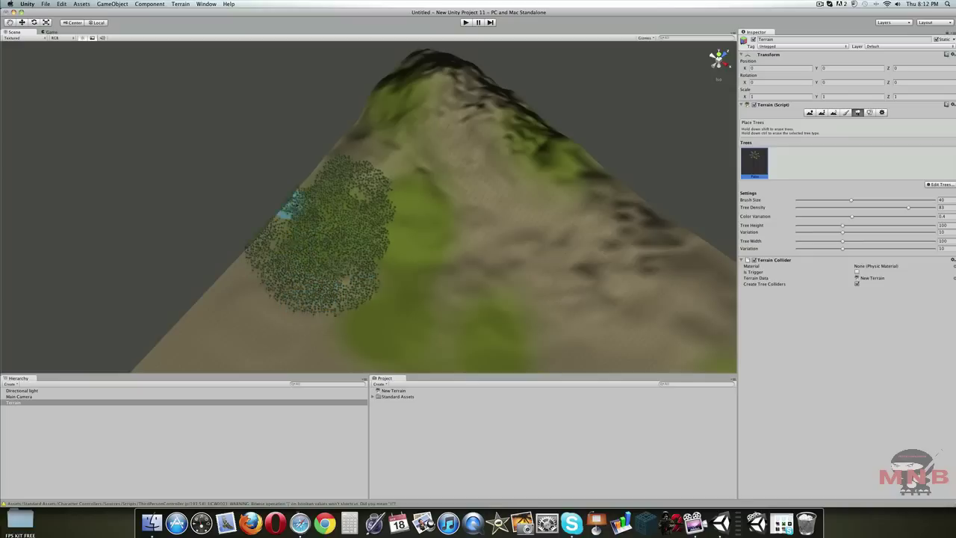
scroll(390, 265, down, 10)
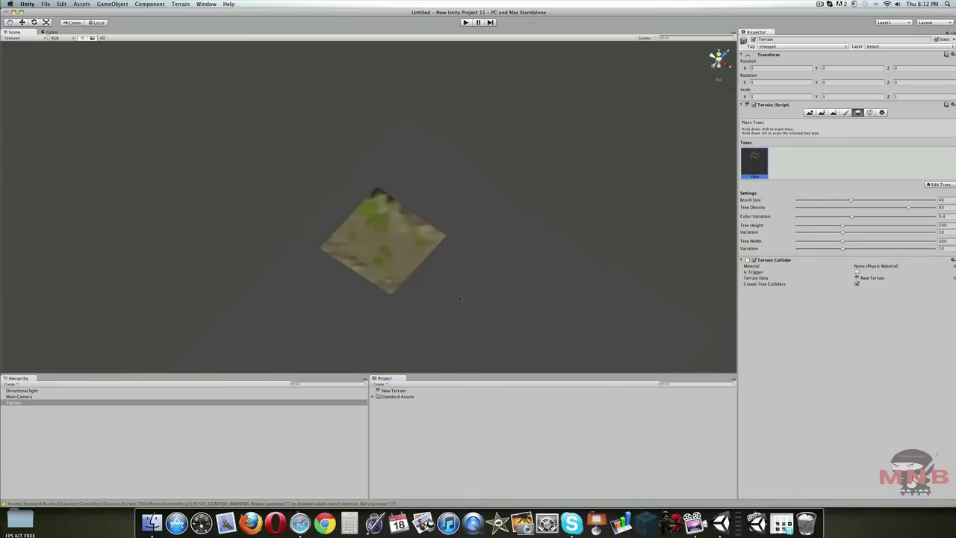
scroll(395, 233, up, 15)
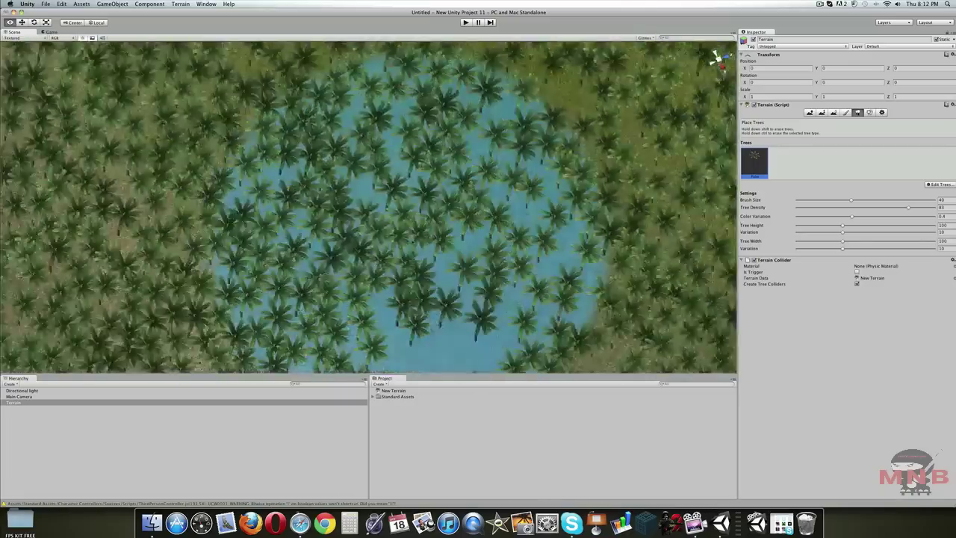
alt+drag(394, 233, 492, 216)
scroll(493, 216, down, 4)
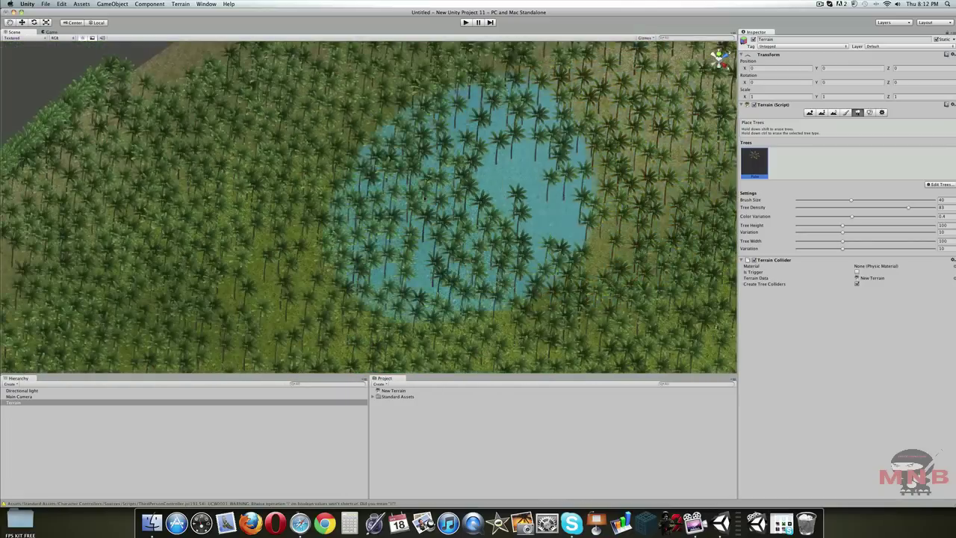
middle_drag(523, 231, 792, 186)
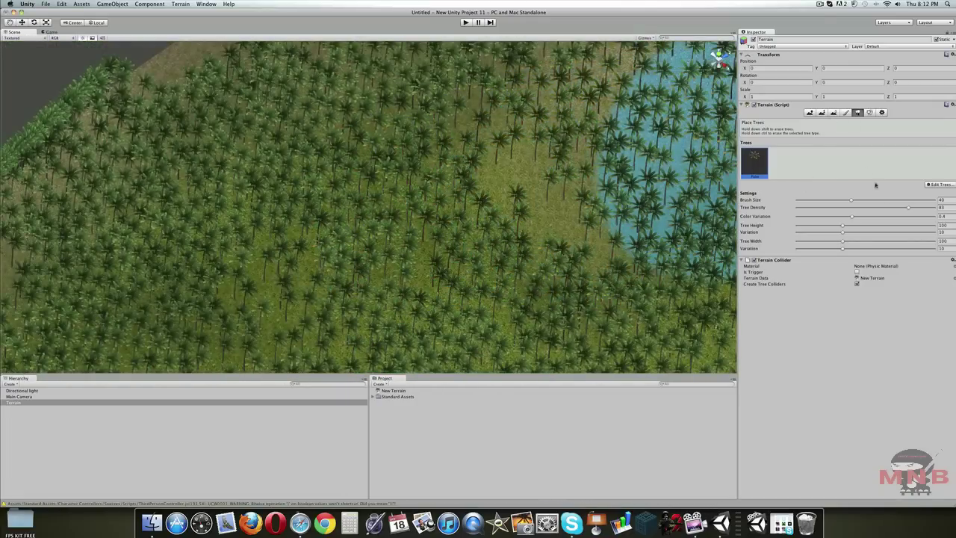
Set the tree brush size to 1 and place a few scattered palms on the open ground beside the forest
drag(850, 200, 756, 210)
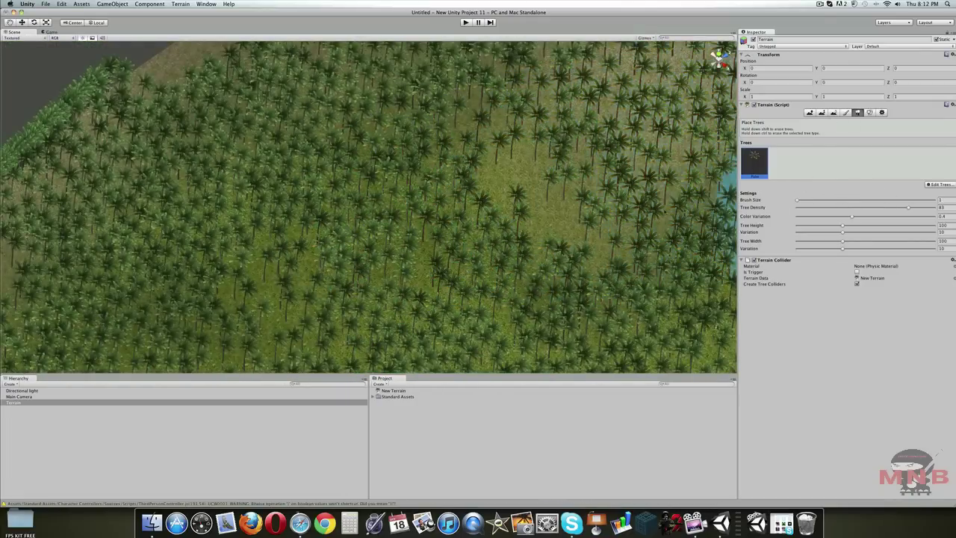
scroll(554, 217, down, 12)
scroll(509, 210, up, 10)
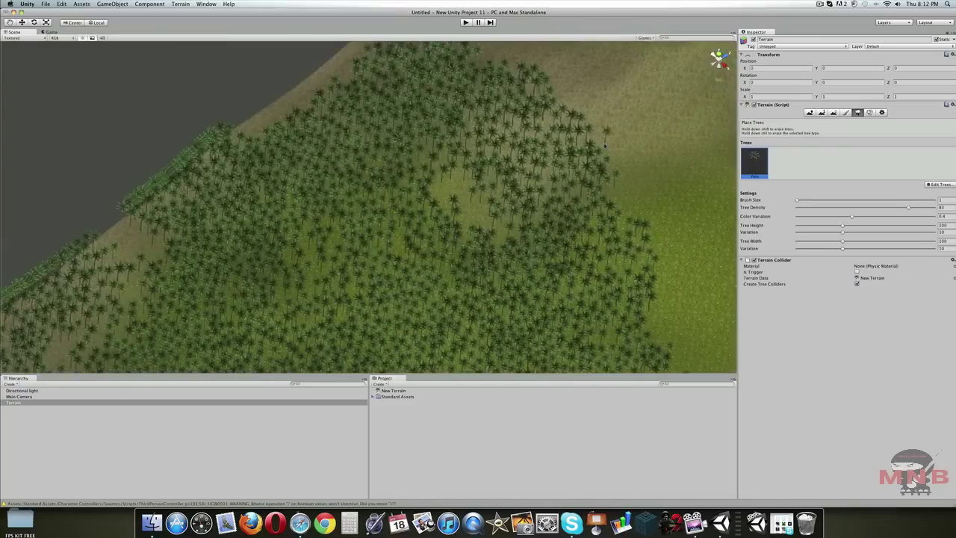
alt+drag(633, 198, 490, 227)
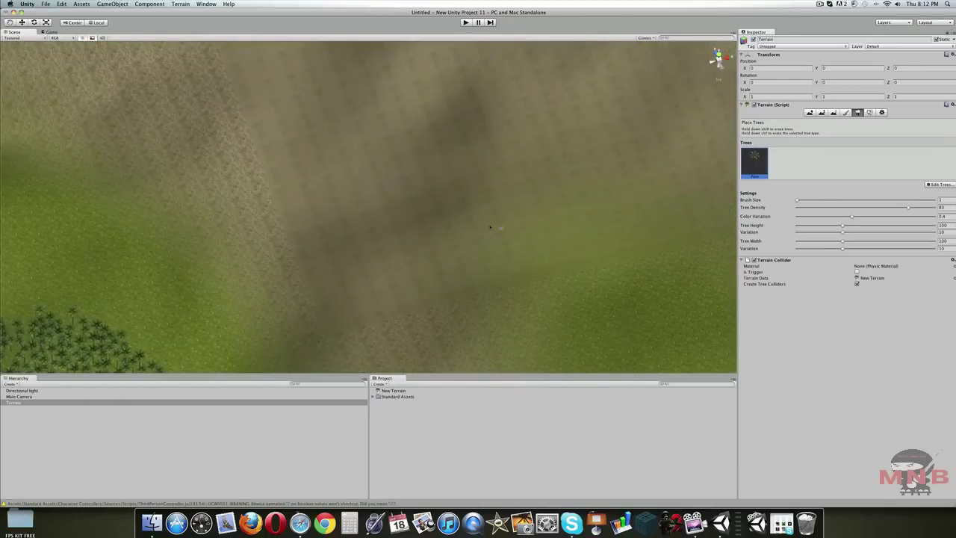
click(404, 273)
scroll(404, 274, down, 5)
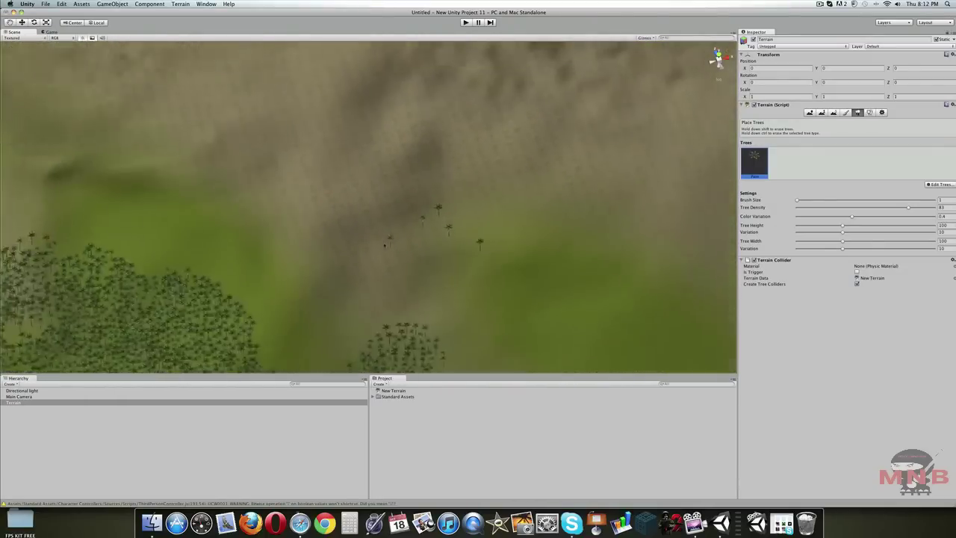
alt+drag(404, 273, 269, 236)
scroll(293, 230, down, 6)
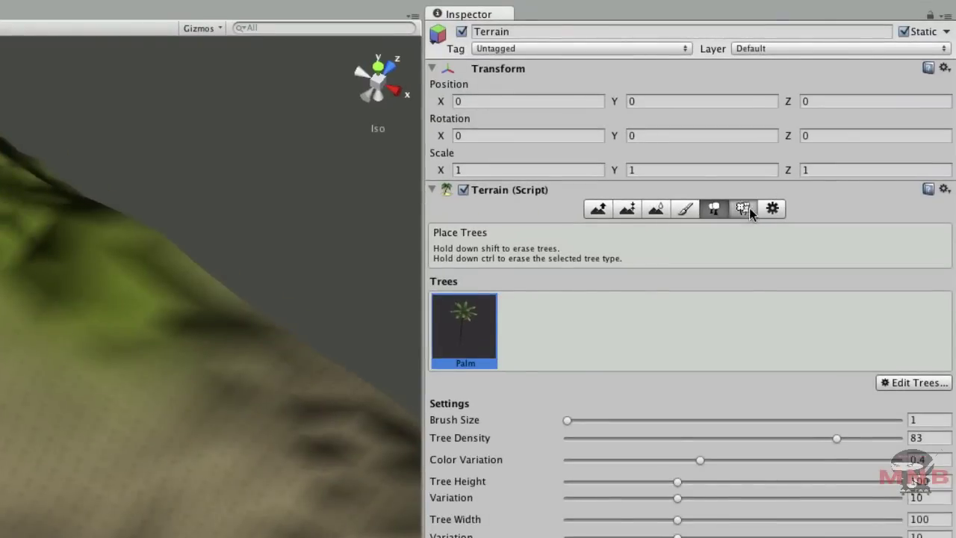
Switch the terrain to Paint Details and add Grass2 as a grass texture with its default size and colours
click(743, 209)
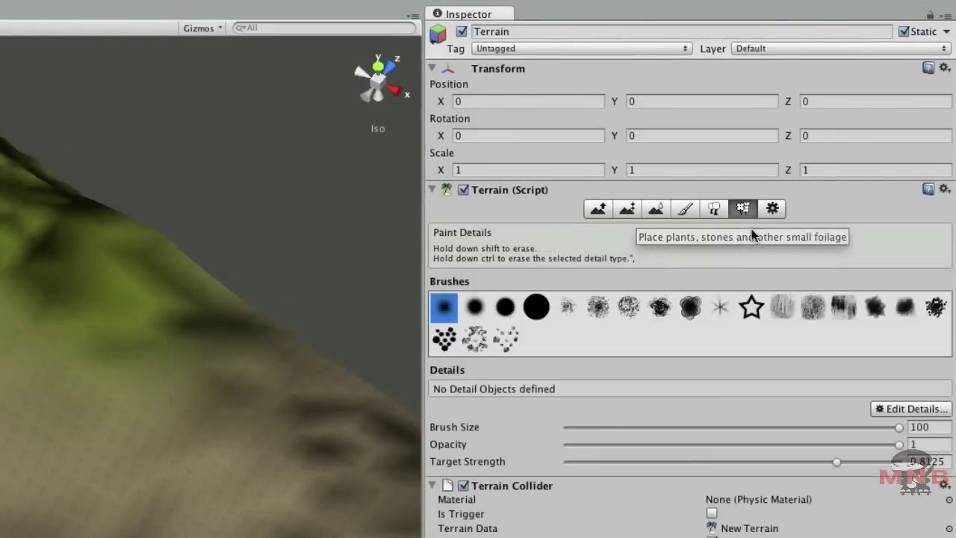
click(919, 410)
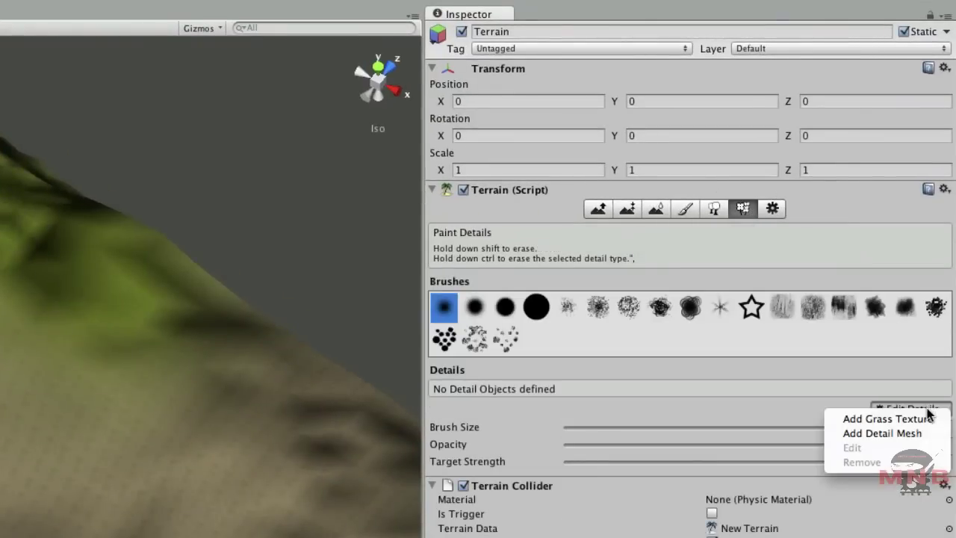
click(896, 408)
click(917, 413)
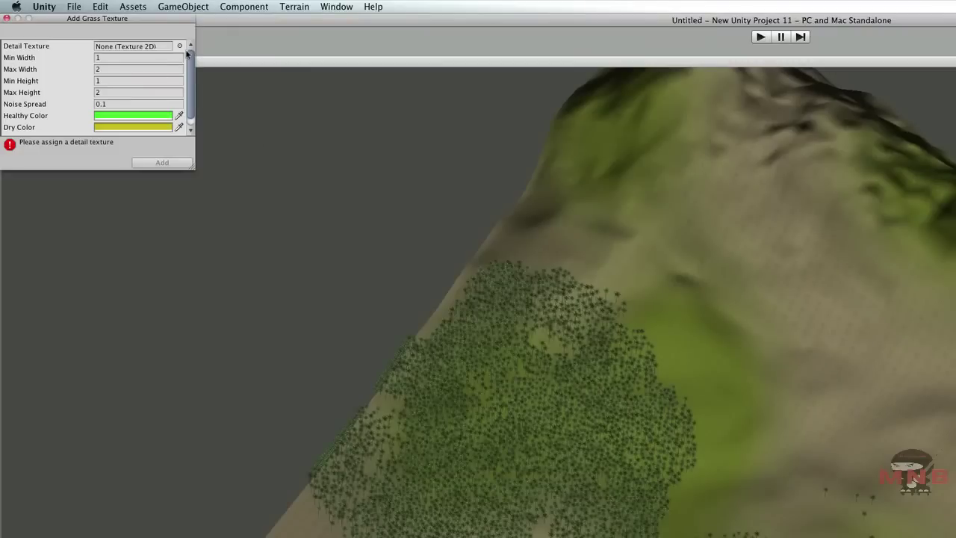
click(180, 46)
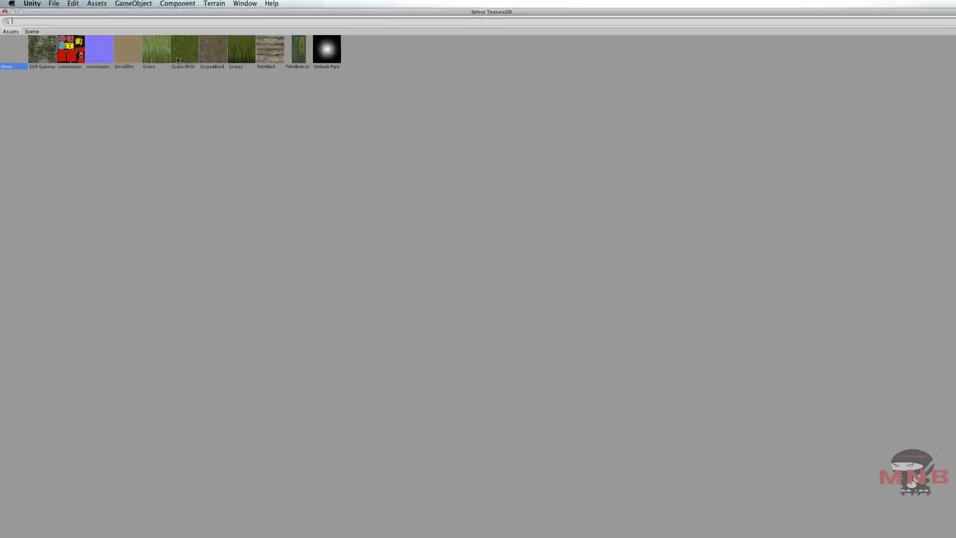
double_click(333, 75)
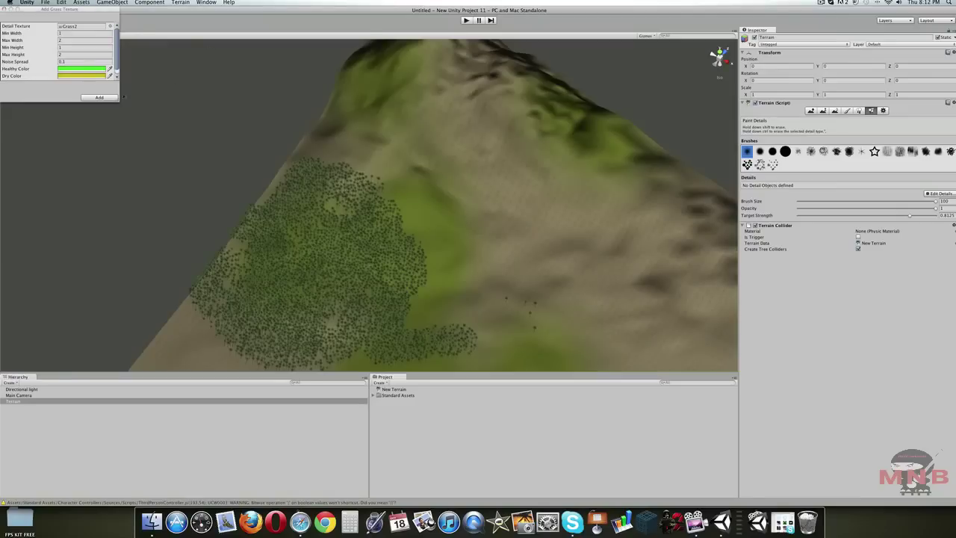
click(114, 97)
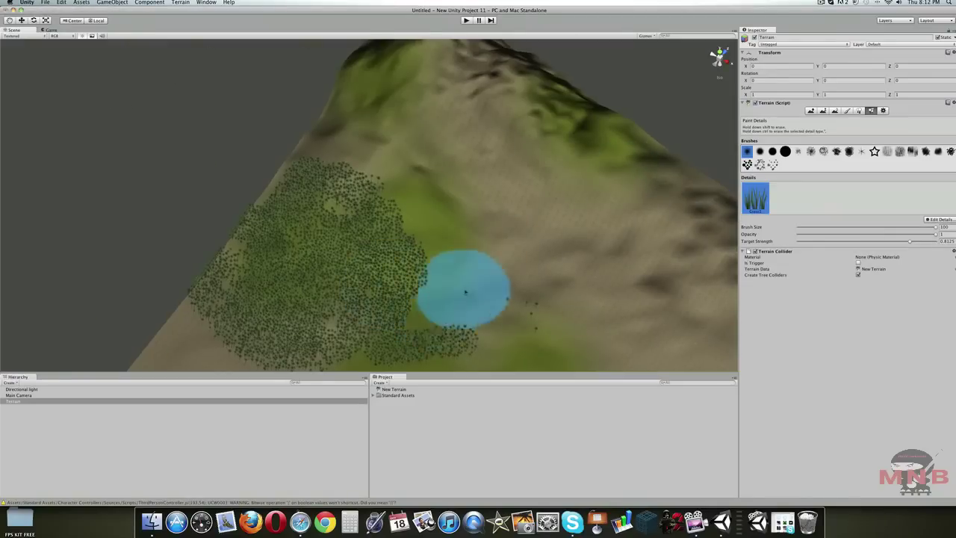
Paint Grass2 details on the ground around the palm forest with the first soft round brush at size 100 and opacity 1
scroll(478, 283, up, 15)
scroll(485, 279, down, 10)
scroll(487, 281, down, 6)
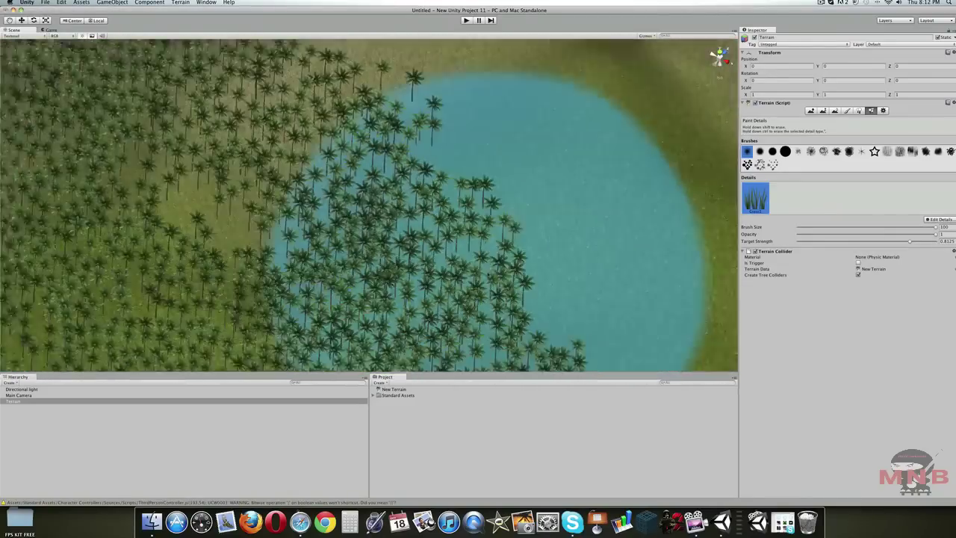
scroll(368, 217, down, 7)
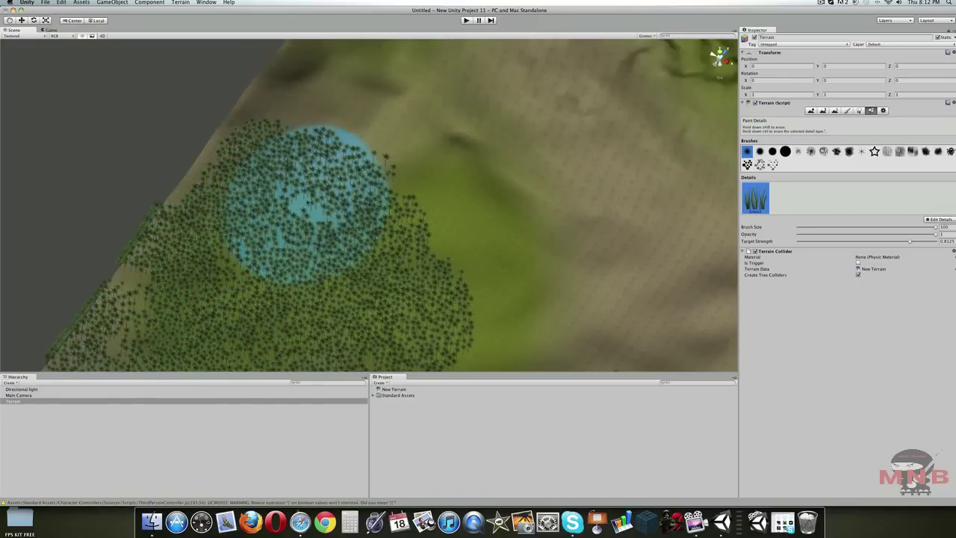
scroll(407, 235, up, 10)
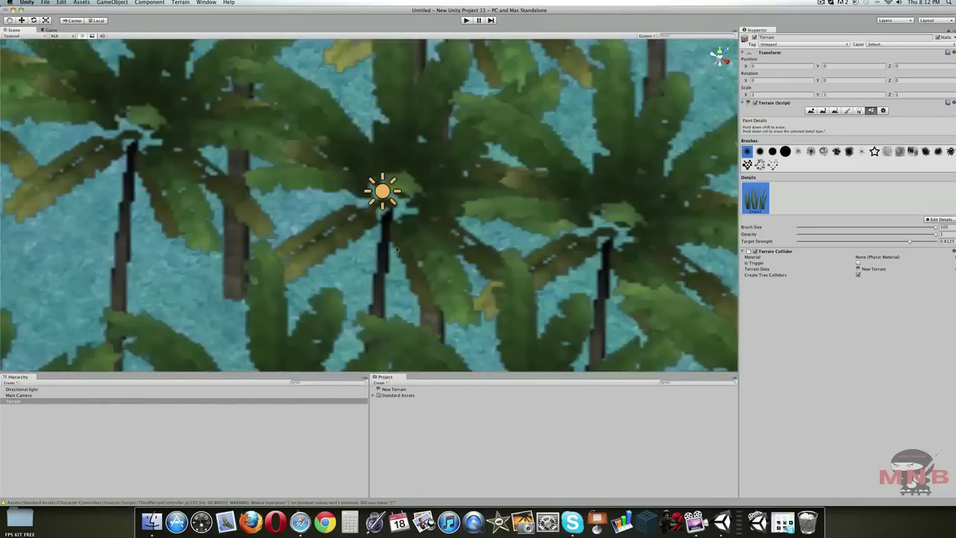
scroll(397, 250, down, 10)
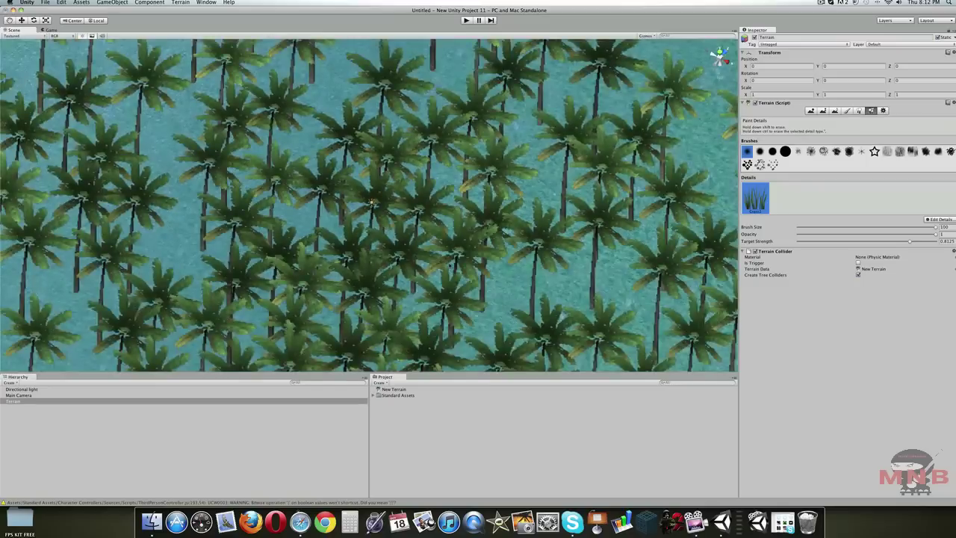
Inspect the palm forest and the surrounding terrain from several angles, both close up and from a distance
alt+drag(396, 250, 383, 300)
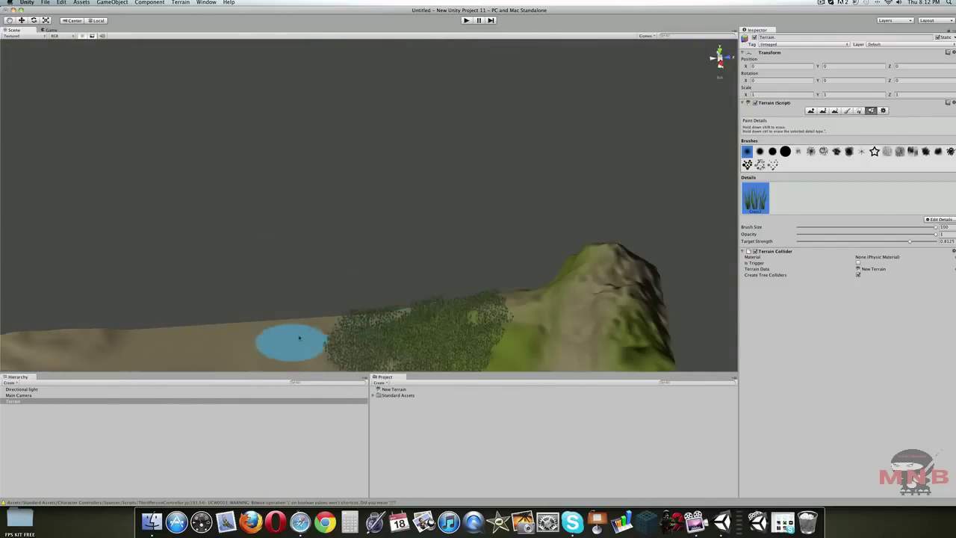
alt+drag(298, 363, 393, 295)
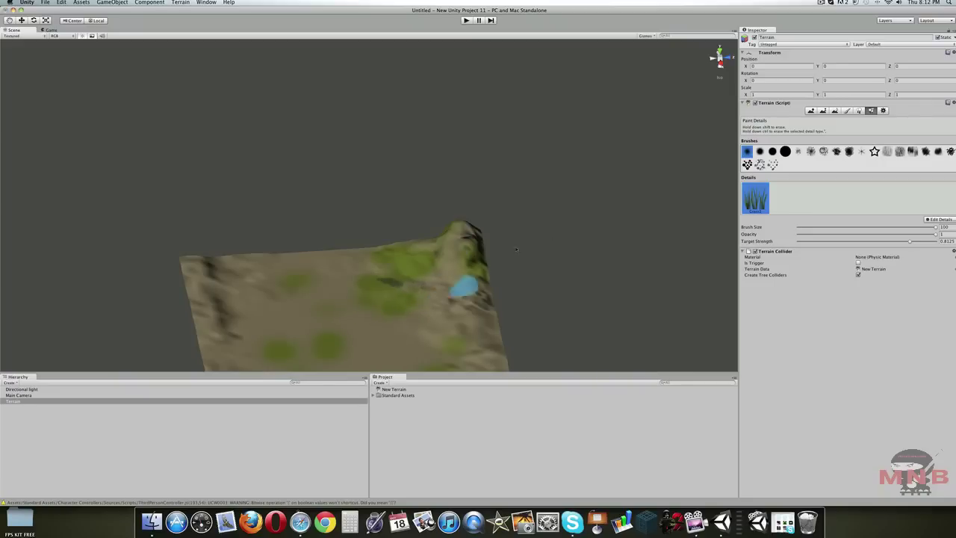
alt+drag(367, 256, 500, 352)
scroll(383, 224, up, 5)
scroll(383, 222, up, 5)
scroll(383, 203, down, 10)
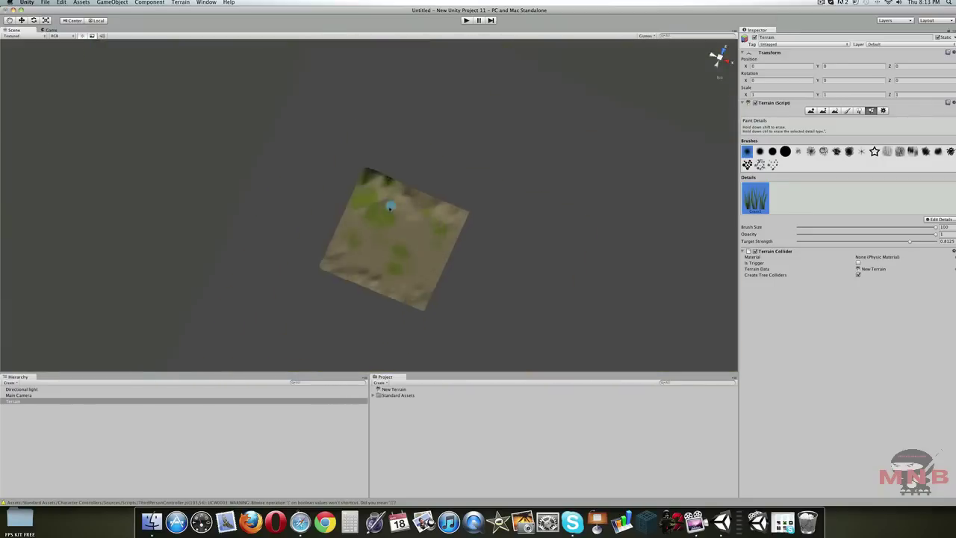
scroll(384, 203, up, 10)
scroll(369, 204, up, 8)
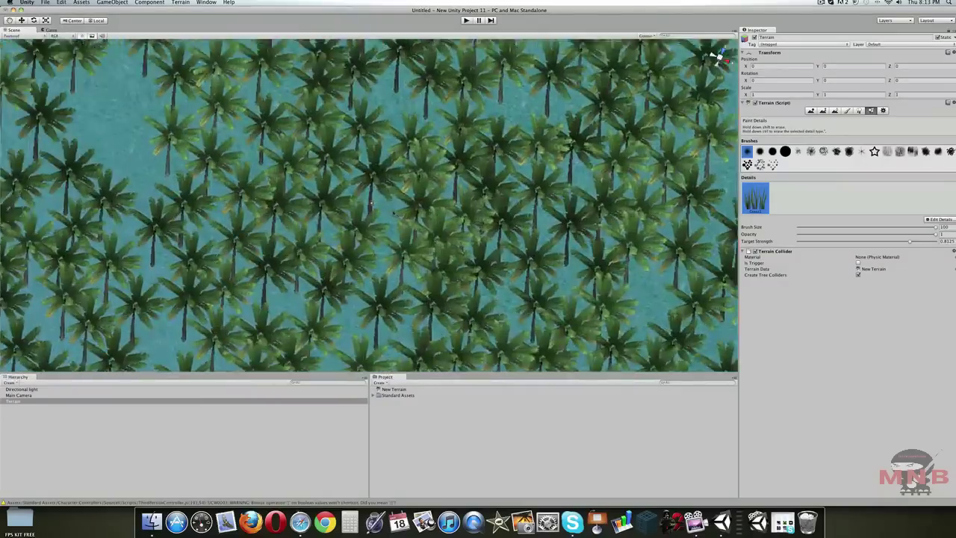
scroll(368, 204, down, 8)
scroll(397, 201, up, 6)
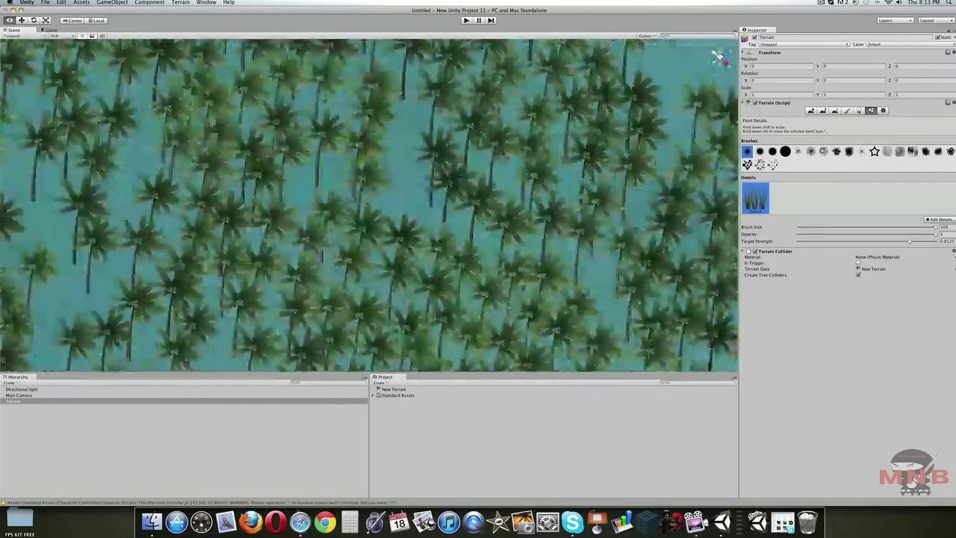
scroll(386, 212, down, 10)
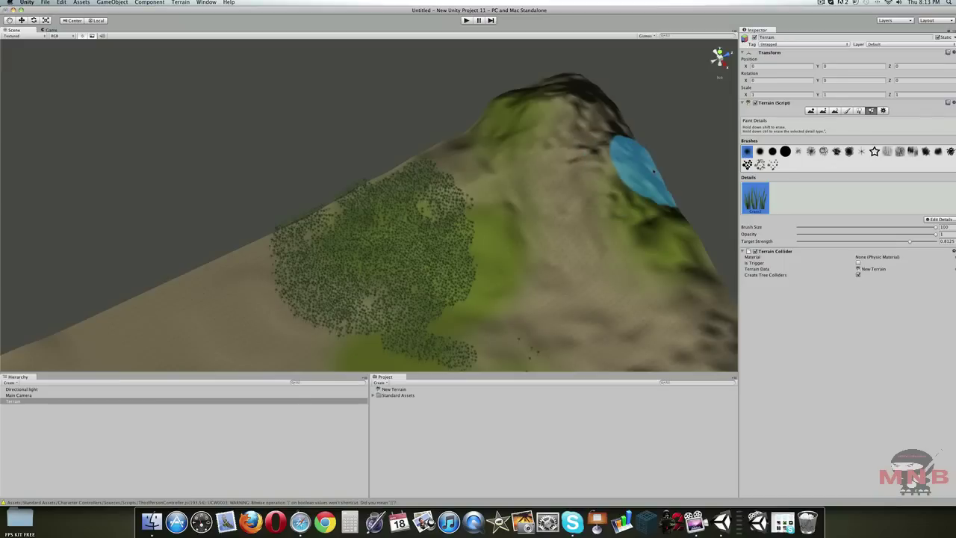
Place a First Person Controller from the Character Controllers standard assets on the terrain beside the palm forest
click(377, 396)
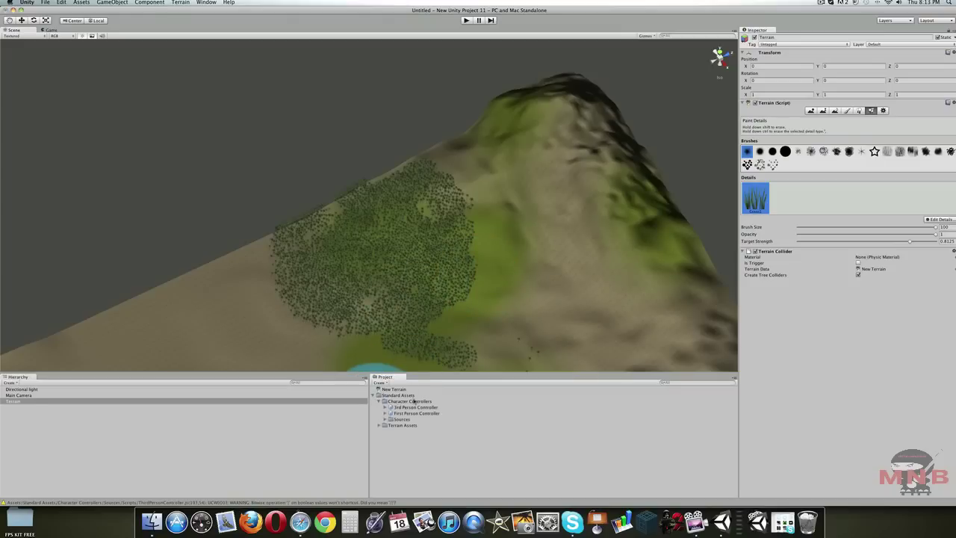
click(414, 413)
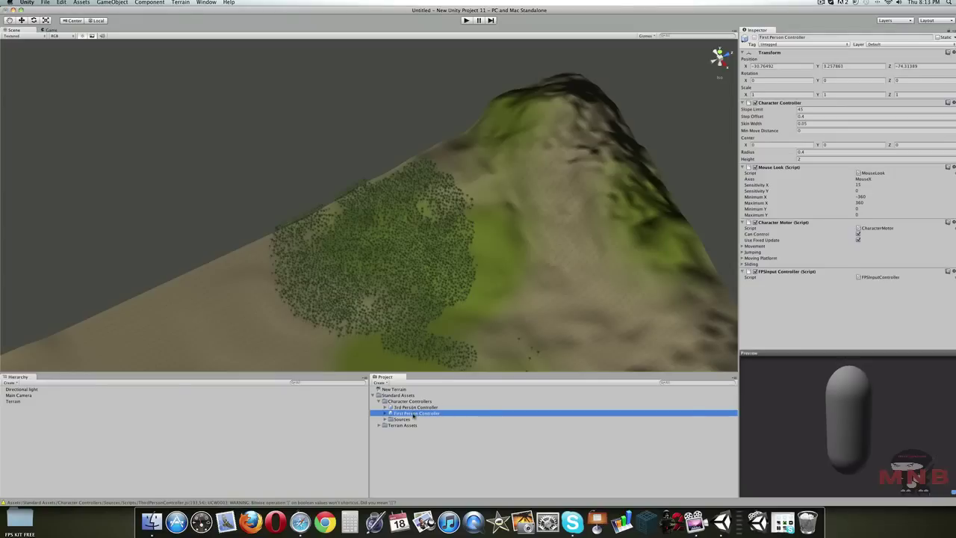
drag(474, 329, 475, 323)
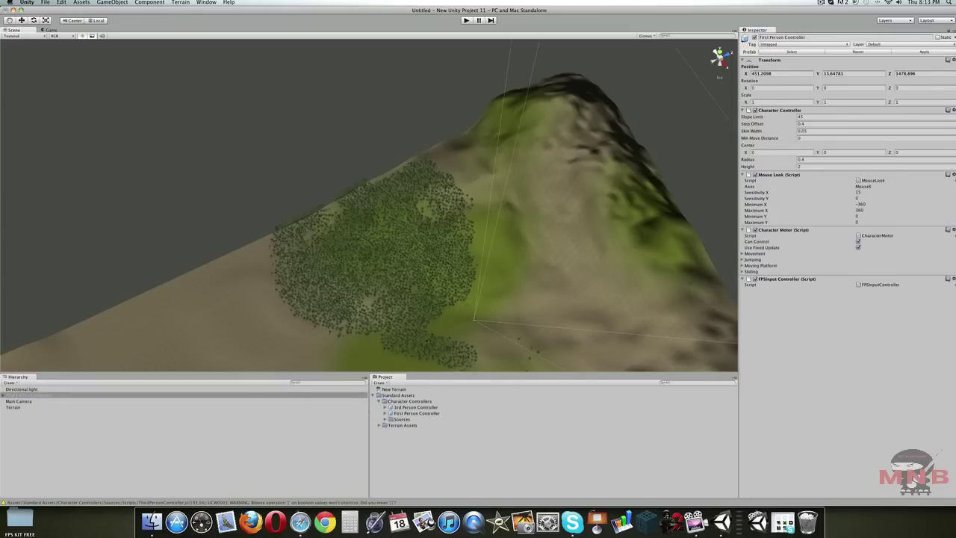
Focus the scene on the First Person Controller and examine the painted grass around it from different distances
double_click(33, 395)
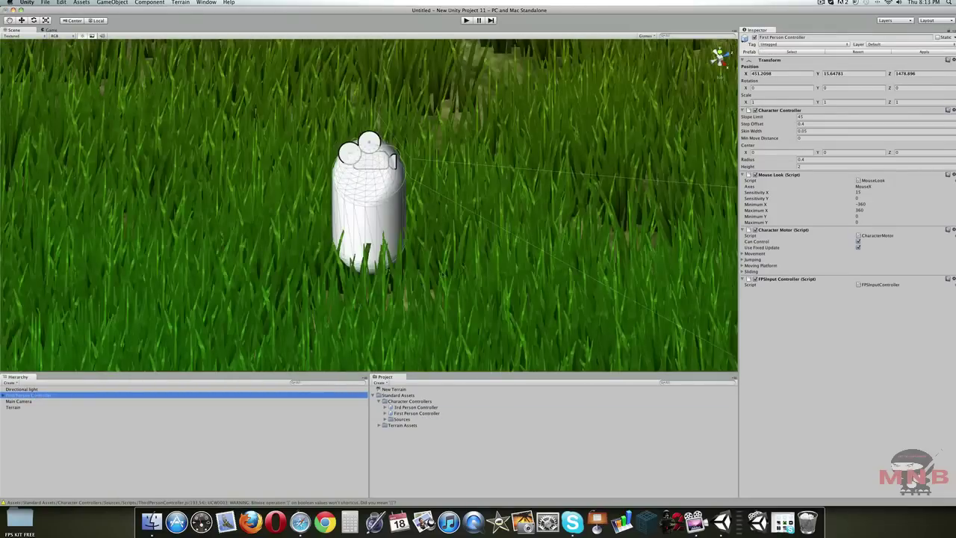
scroll(297, 165, down, 10)
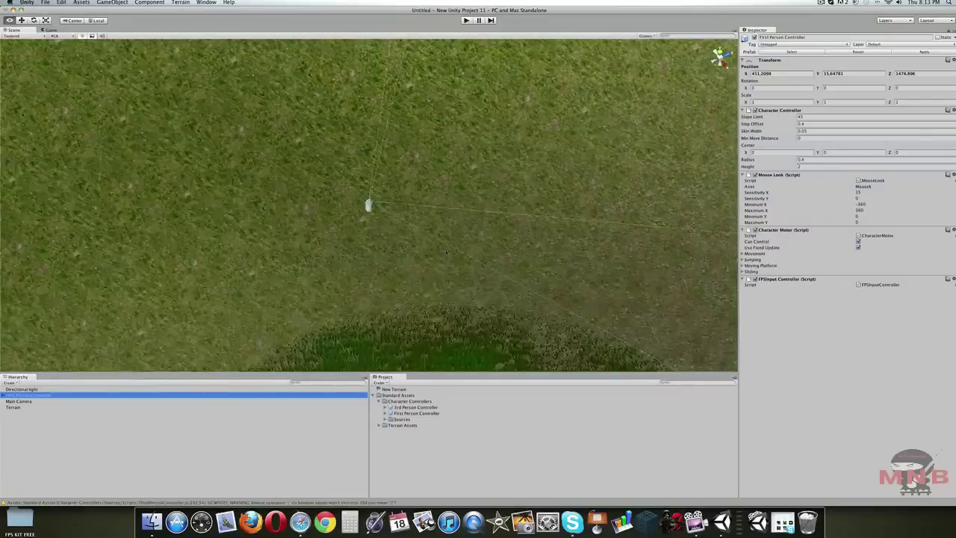
key(f)
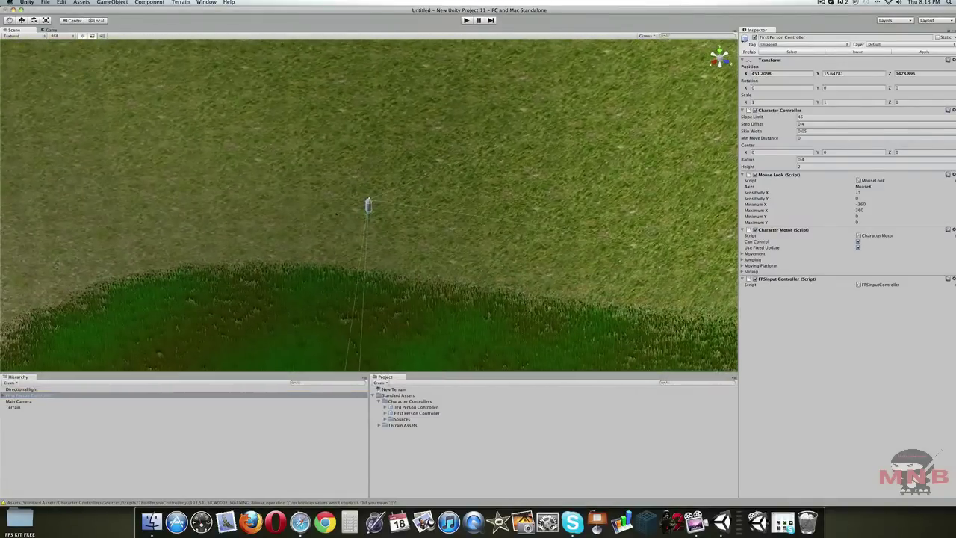
scroll(491, 163, down, 10)
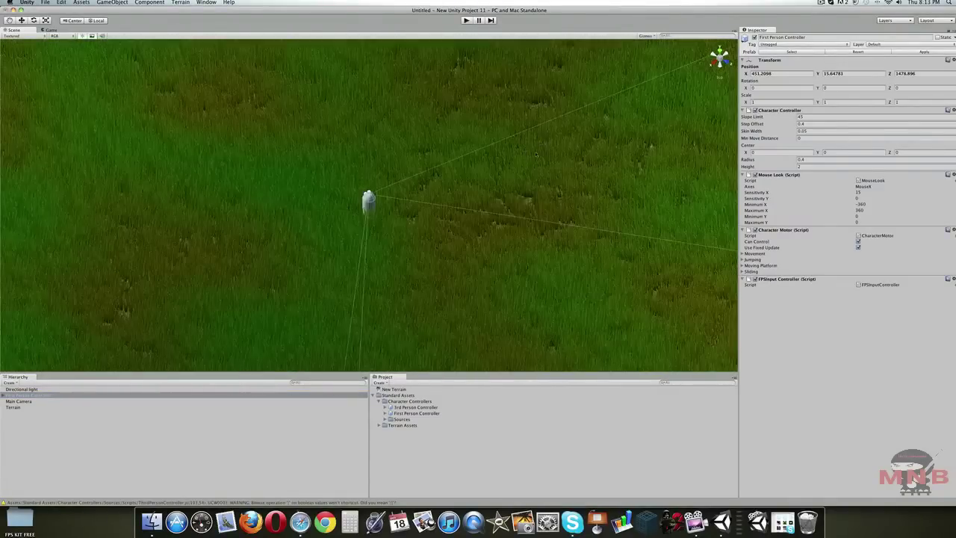
scroll(467, 207, up, 15)
scroll(468, 207, up, 3)
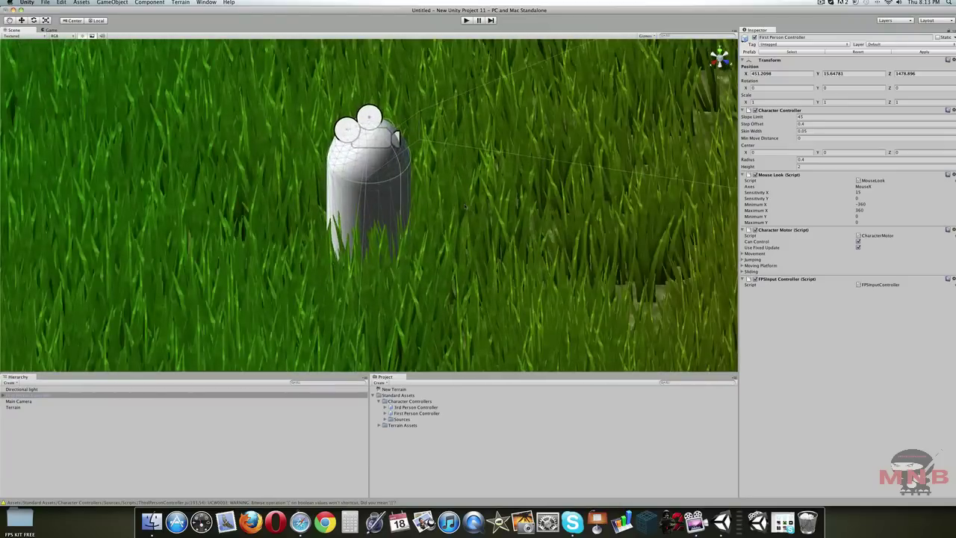
scroll(465, 206, down, 10)
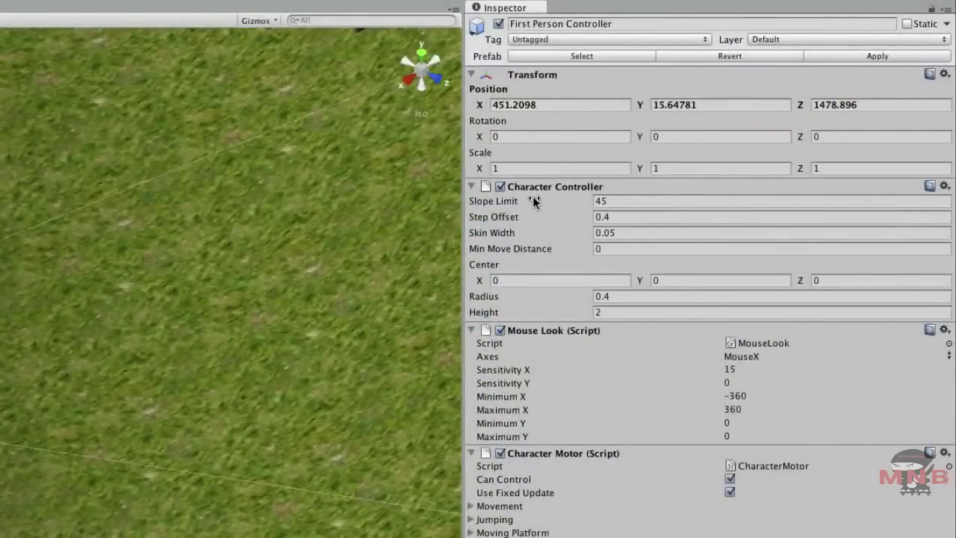
Scale the First Person Controller to 3 on the X, Y and Z axes
click(536, 167)
text(3)
click(672, 168)
text(3)
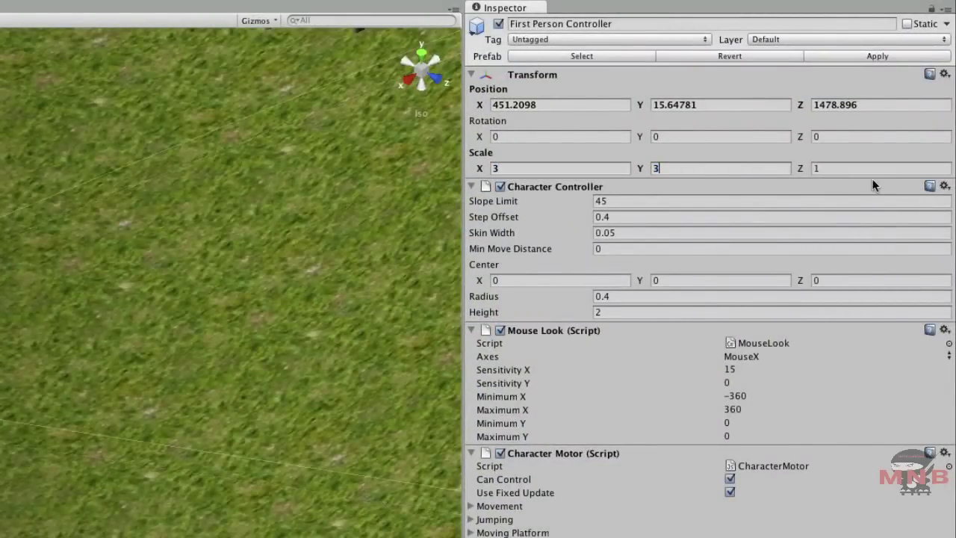
click(824, 169)
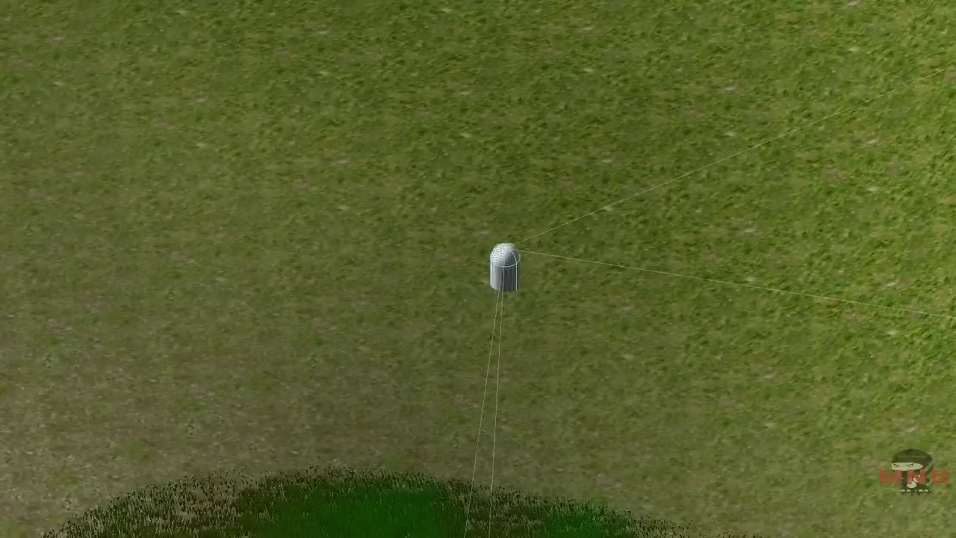
Raise the First Person Controller slightly above the terrain to about Y 18.3 and play-test walking through the palm forest
key(w)
alt+drag(530, 298, 505, 194)
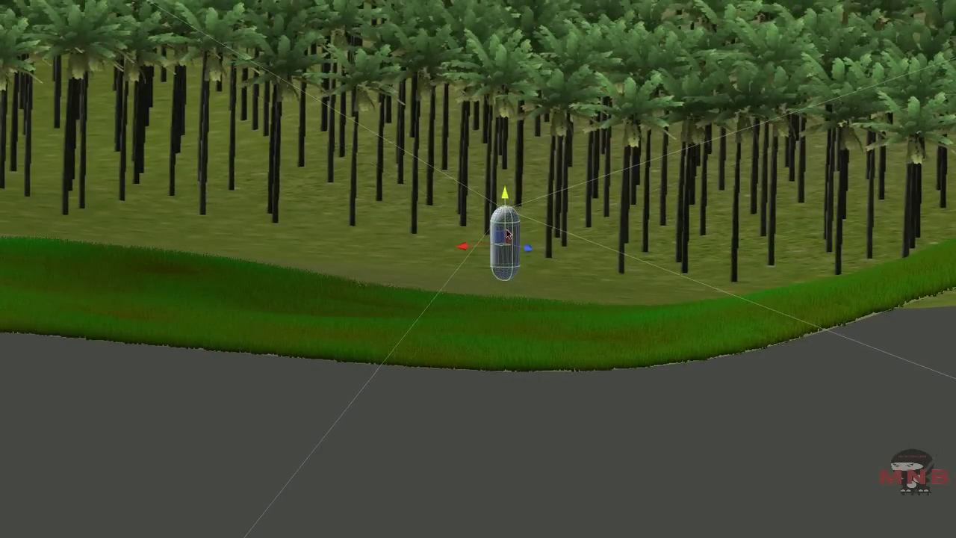
alt+drag(507, 236, 546, 282)
drag(504, 195, 504, 194)
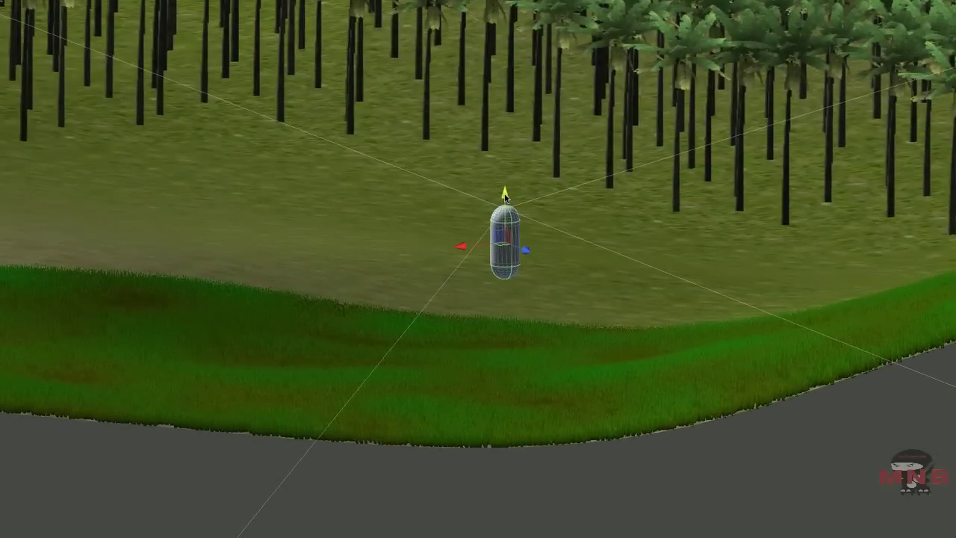
alt+drag(465, 311, 677, 453)
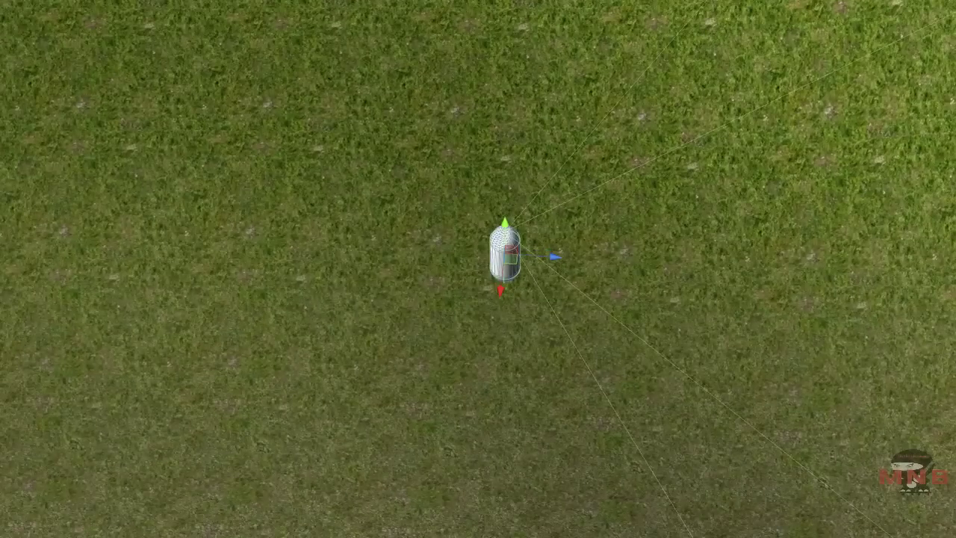
key(ctrl+p)
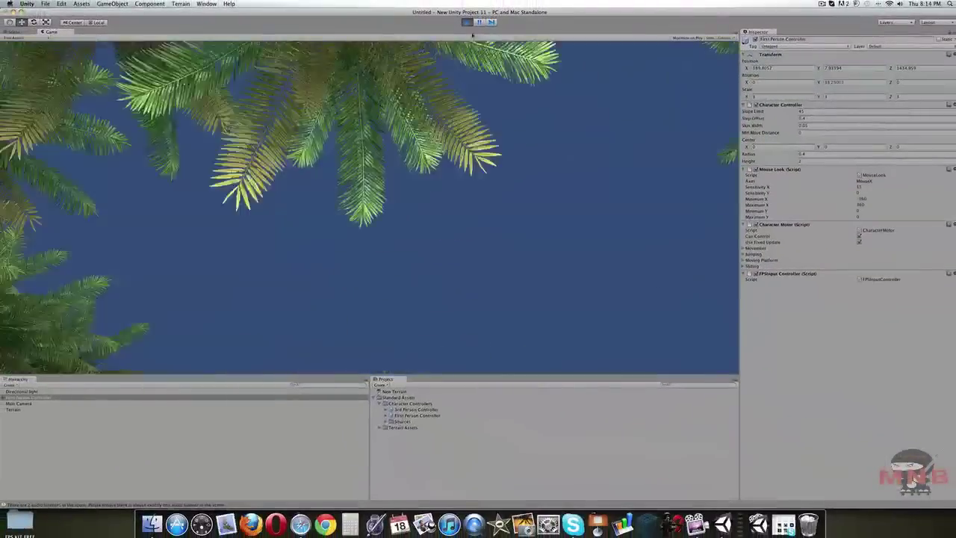
click(467, 22)
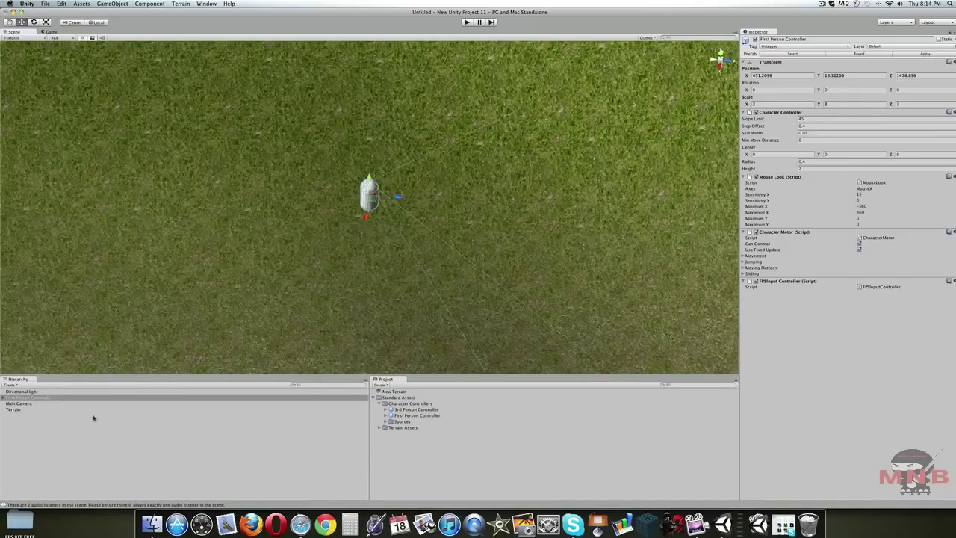
In the First Person Controller prefab's Character Motor, set maximum forward and sideways speed to 20 and backwards speed to 10
click(62, 398)
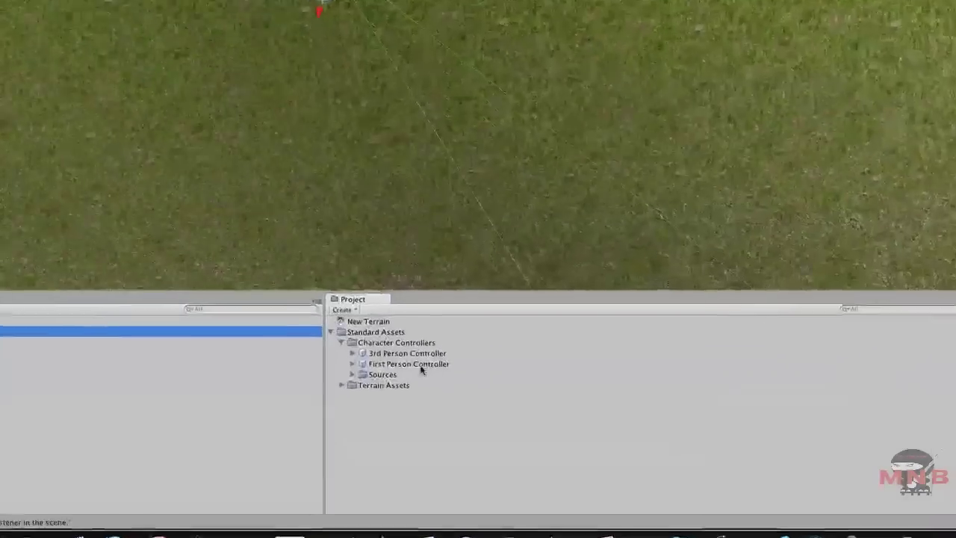
click(416, 415)
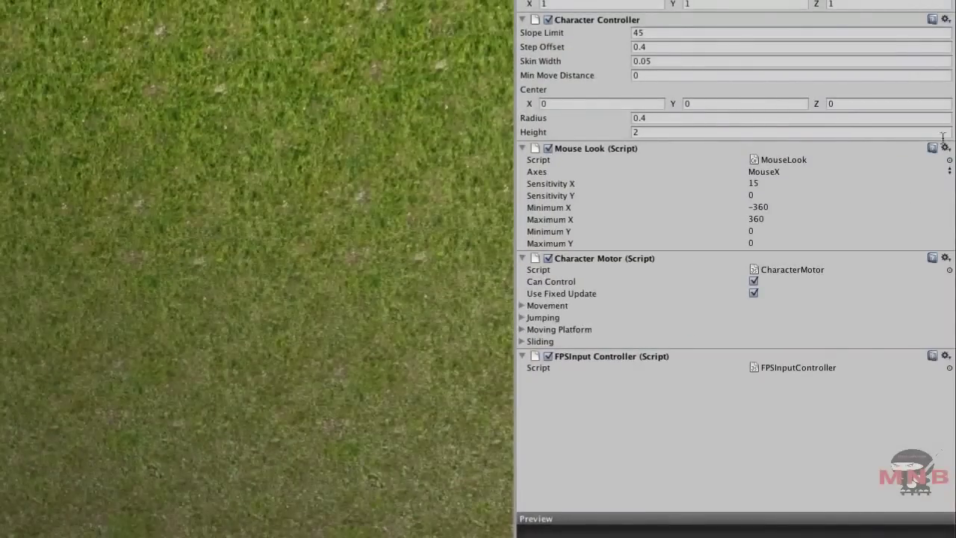
click(524, 305)
click(777, 318)
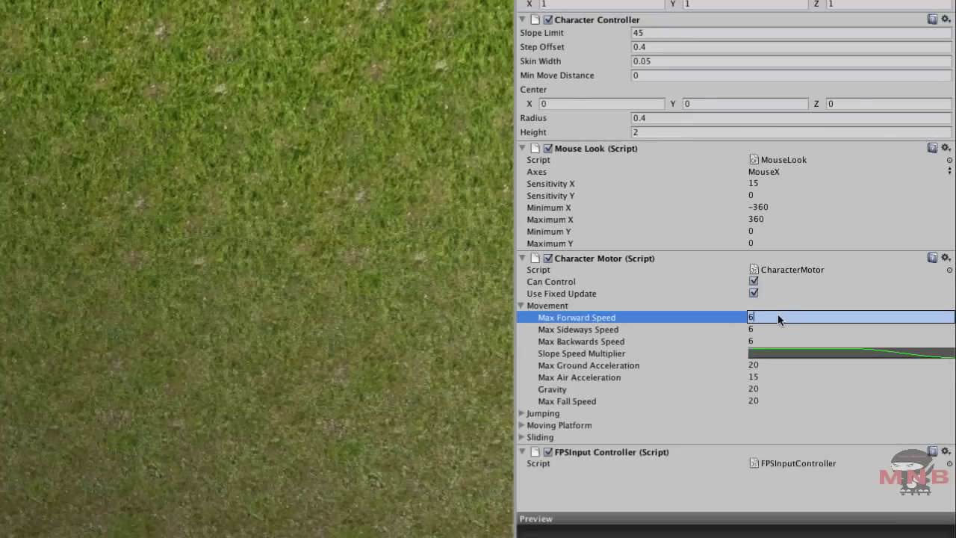
text(20)
click(777, 330)
text(20)
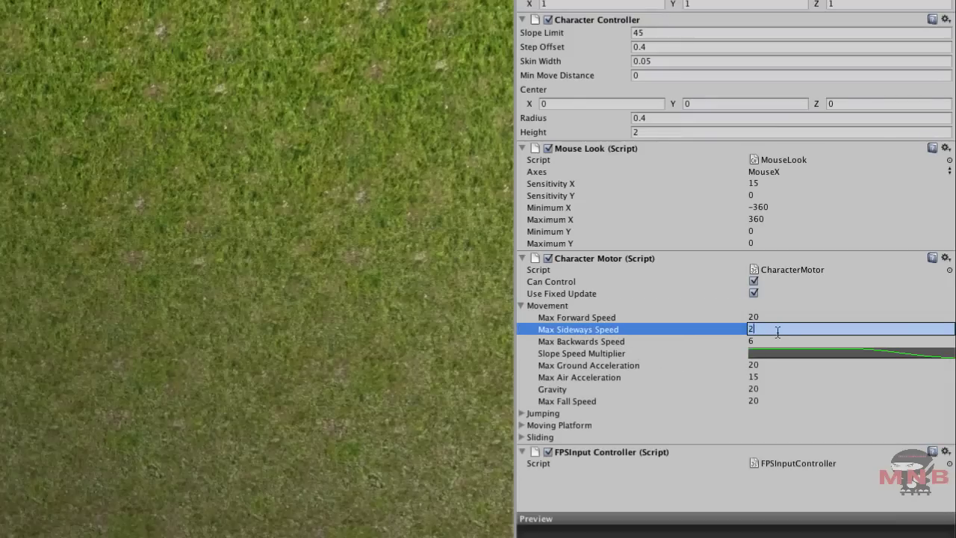
click(775, 341)
text(10)
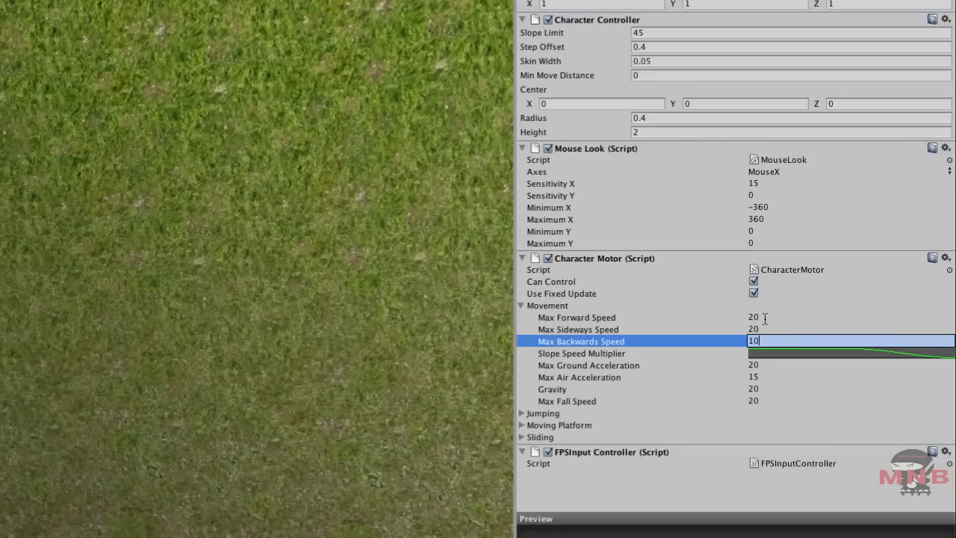
Set the Character Motor's Max Ground Acceleration to 30 and Max Fall Speed to 30
click(757, 366)
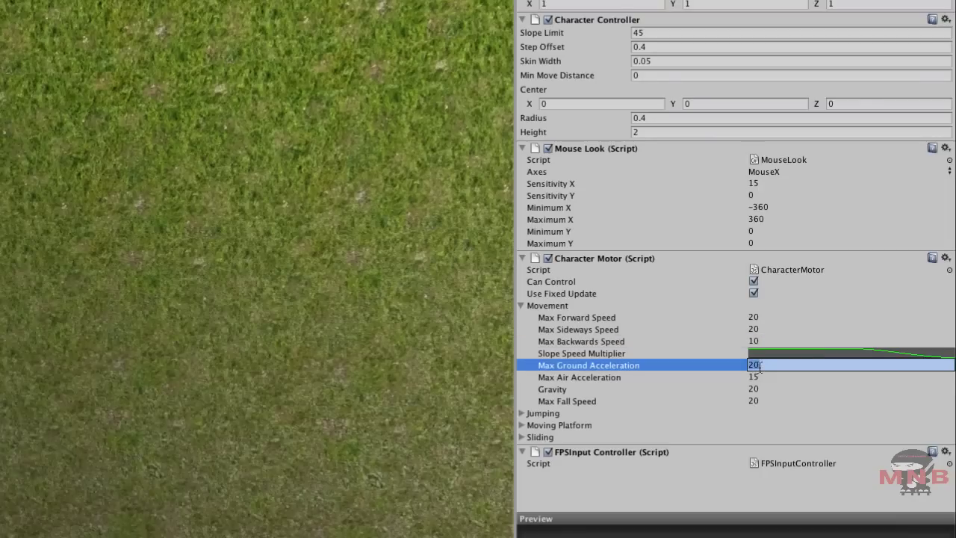
text(30)
click(764, 377)
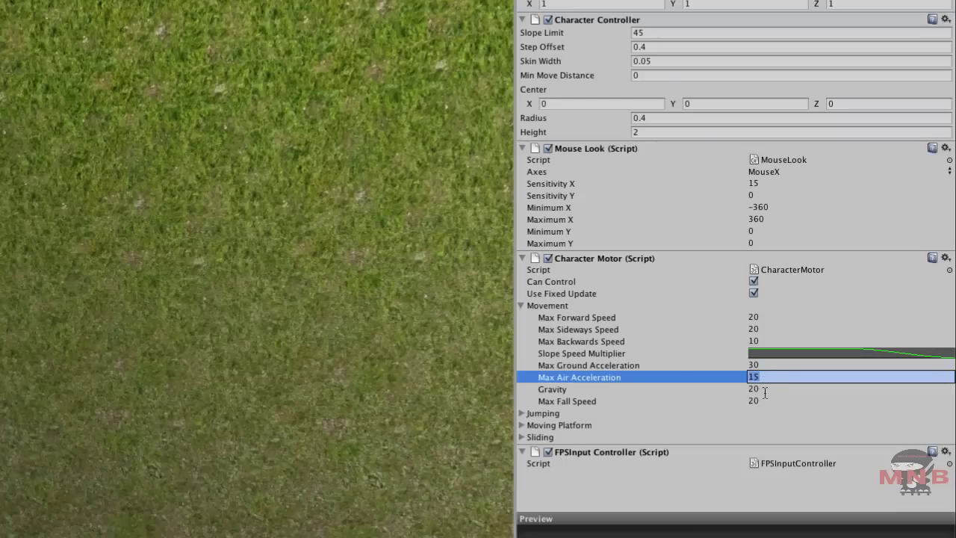
key(Tab)
key(Tab)
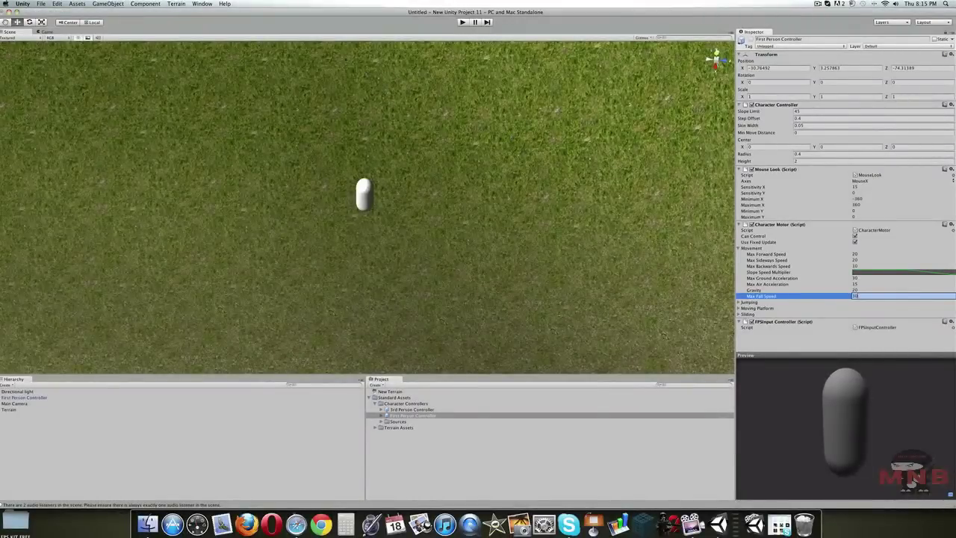
Play-test the game by walking across the grass and through the palm forest, looking around, and stop the test
click(461, 22)
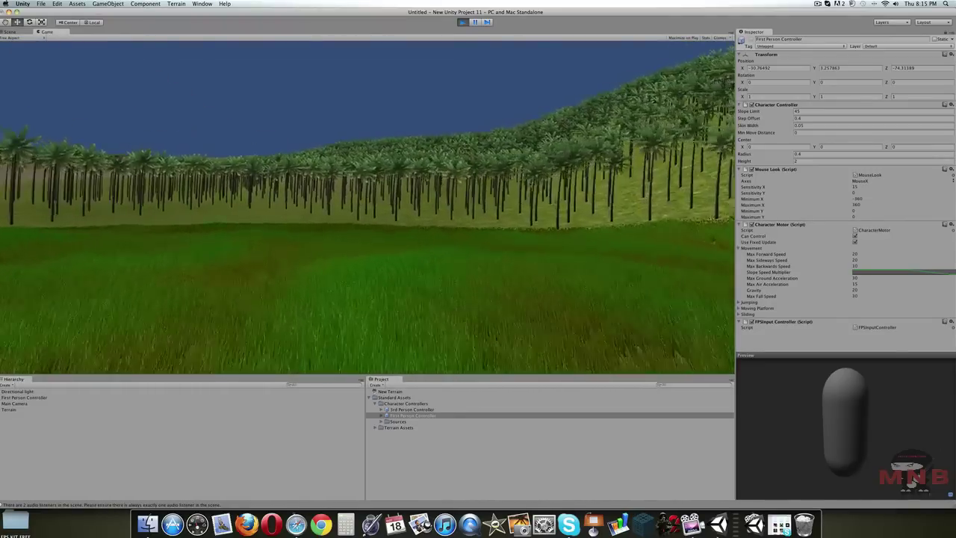
key(w)
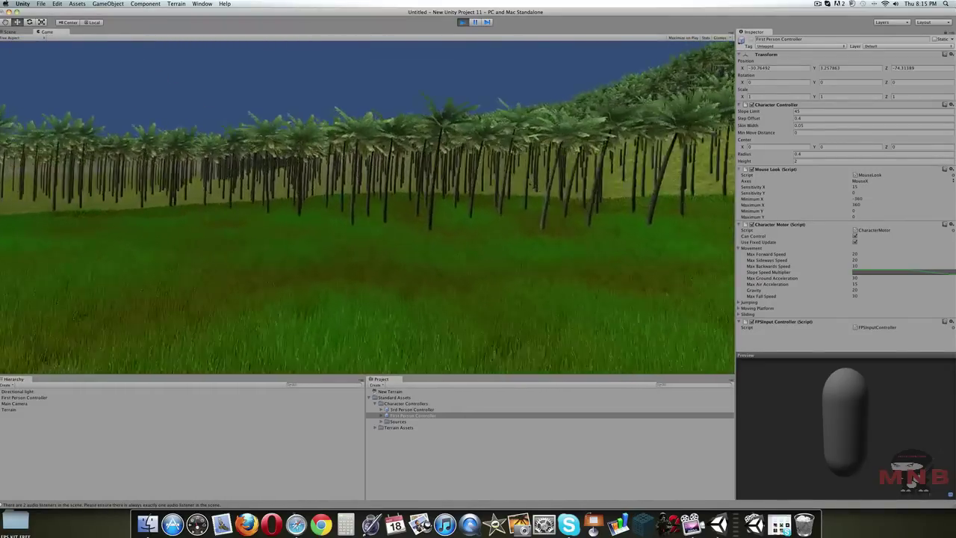
key(w)
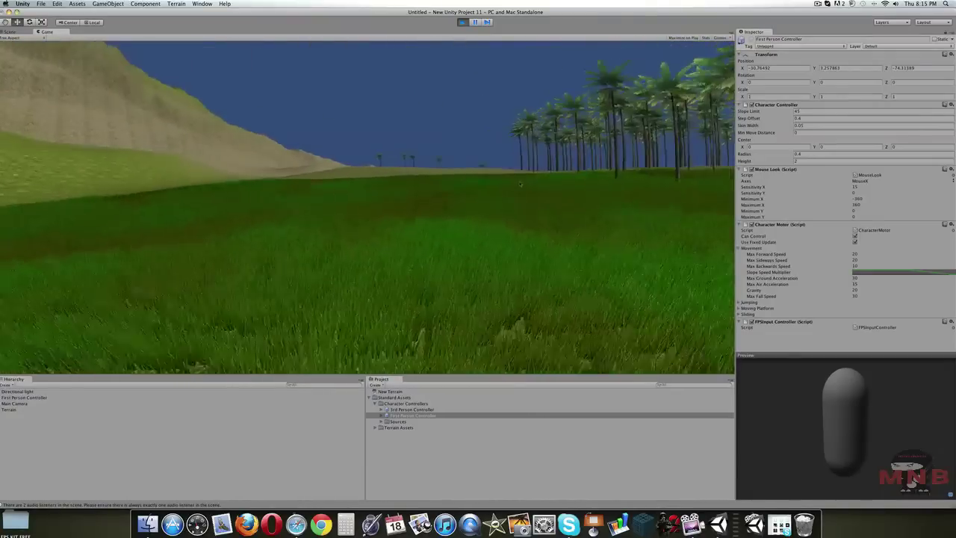
key(w)
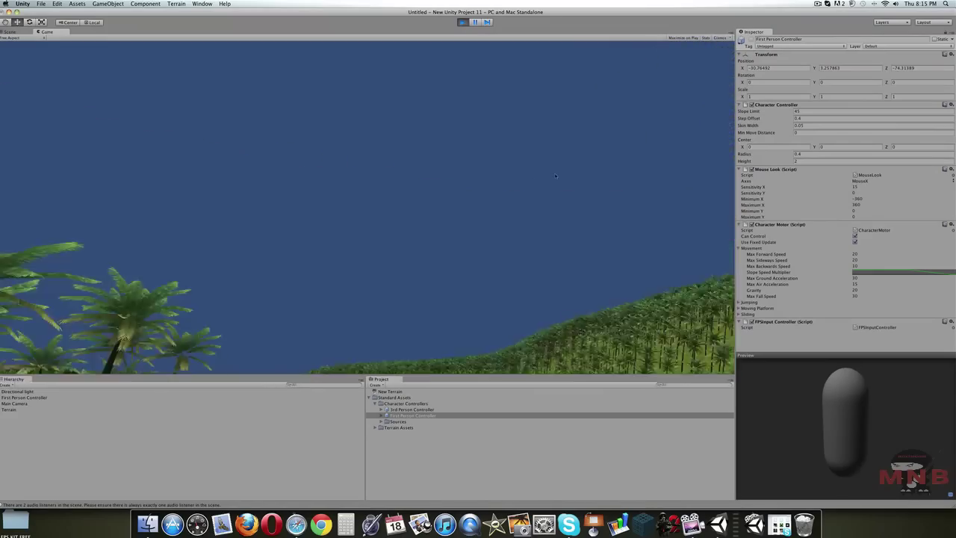
key(w)
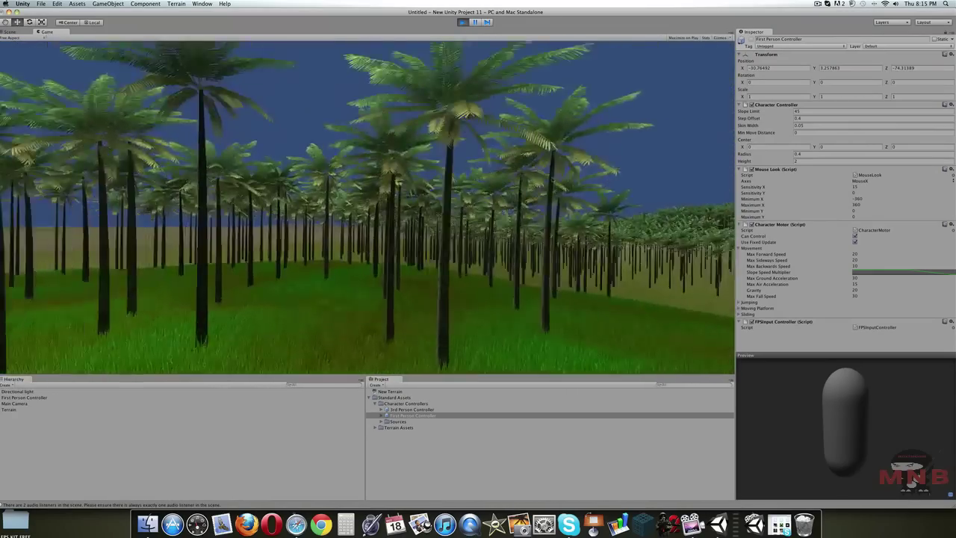
key(w)
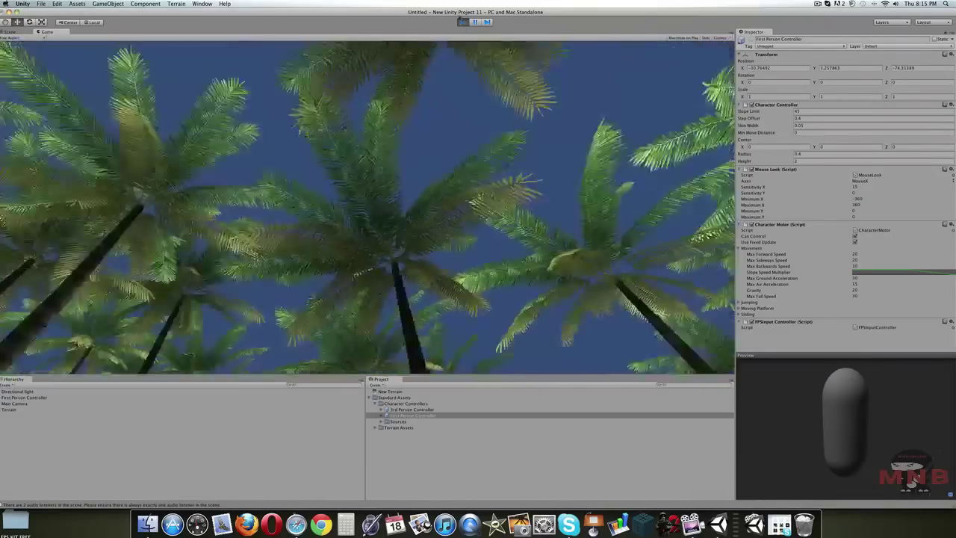
click(461, 20)
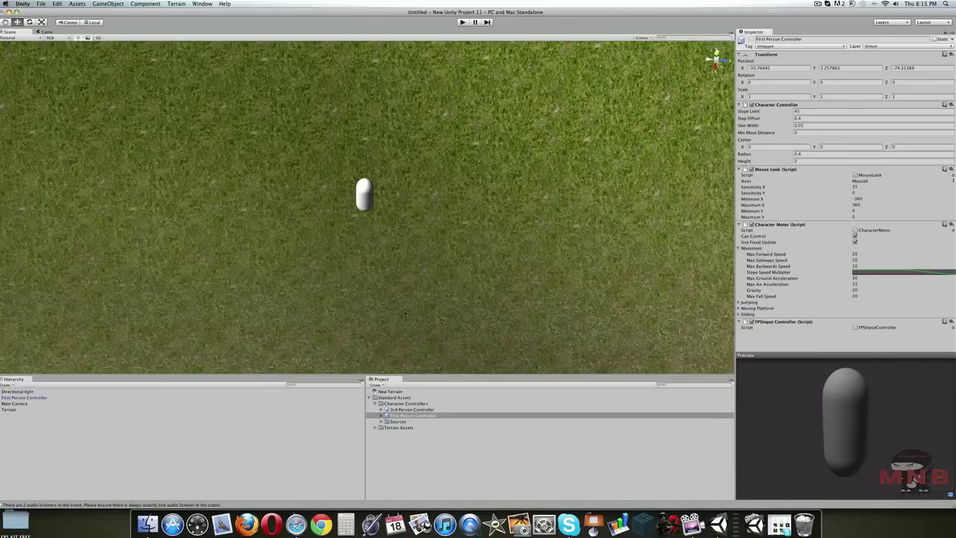
scroll(405, 313, down, 10)
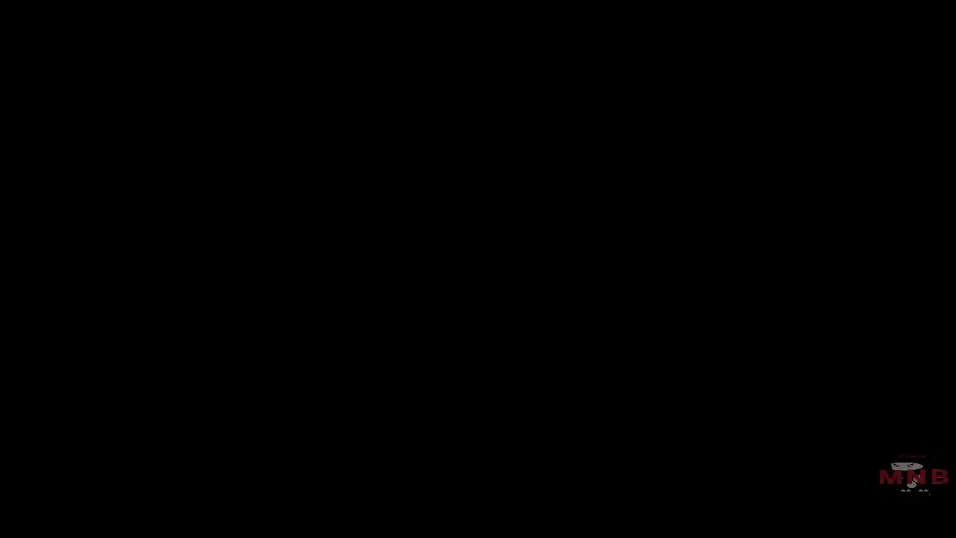
Switch to YouTube, find the misterninjaboy channel and browse its uploaded videos
text(misterninjaboy)
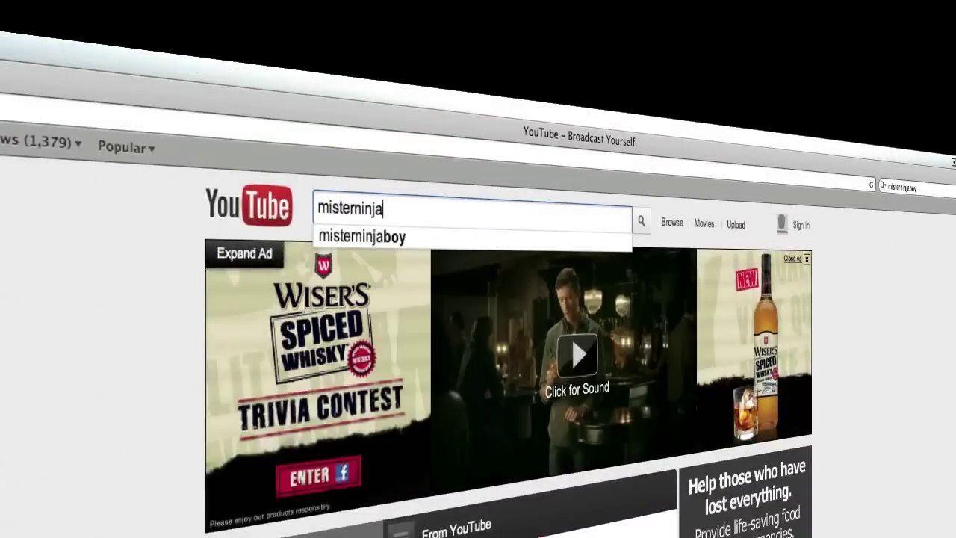
key(Return)
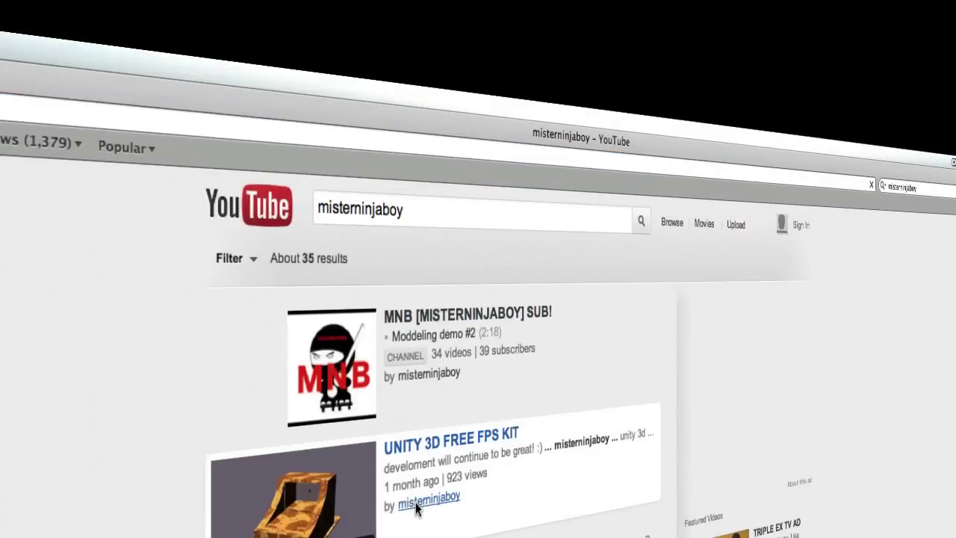
click(417, 506)
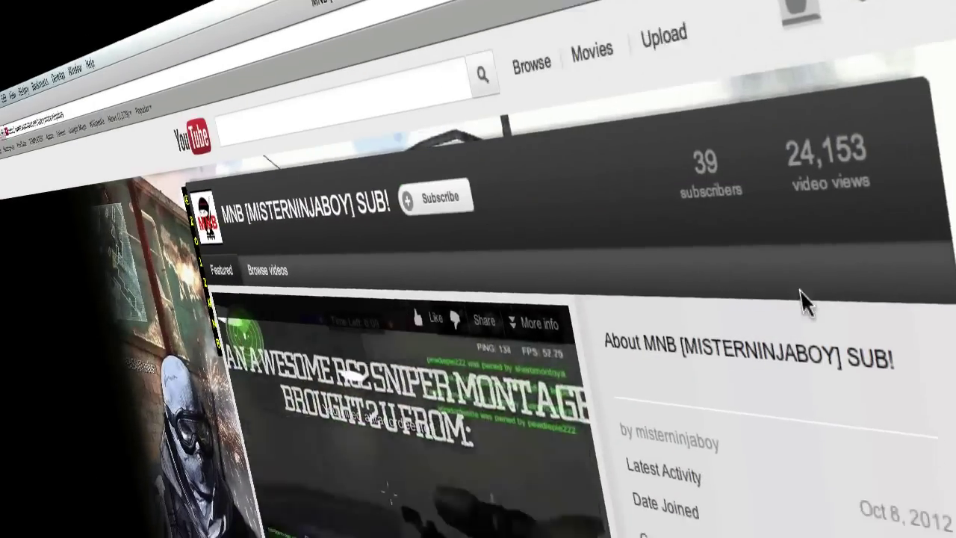
scroll(478, 269, down, 8)
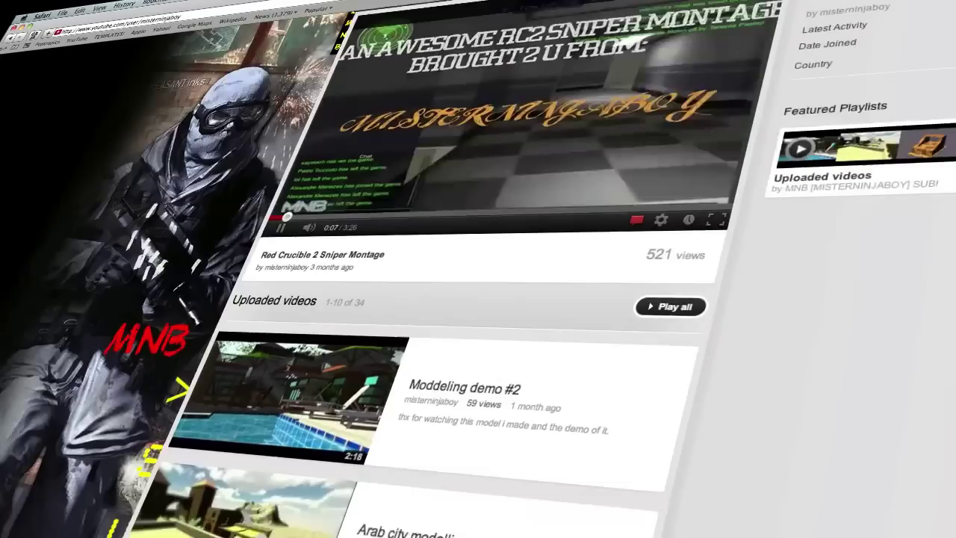
scroll(477, 269, down, 10)
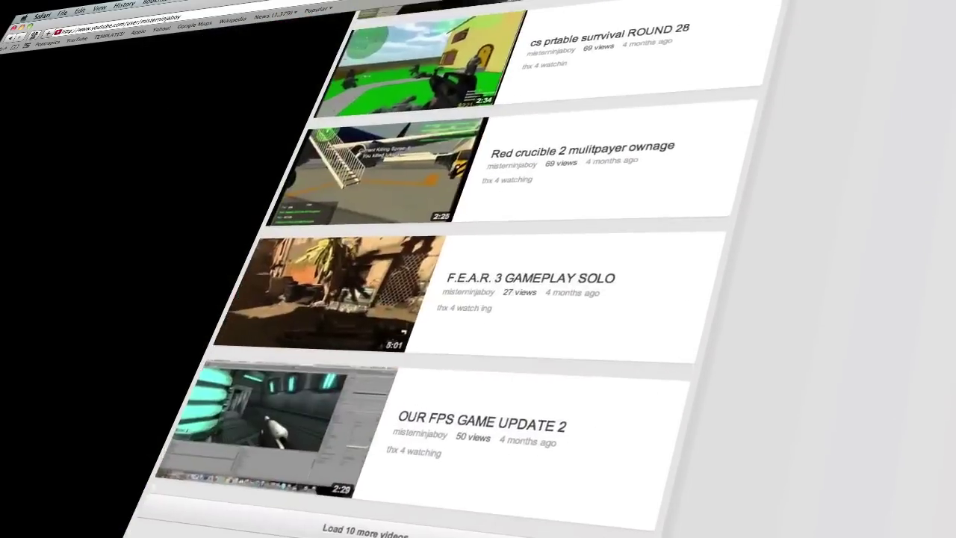